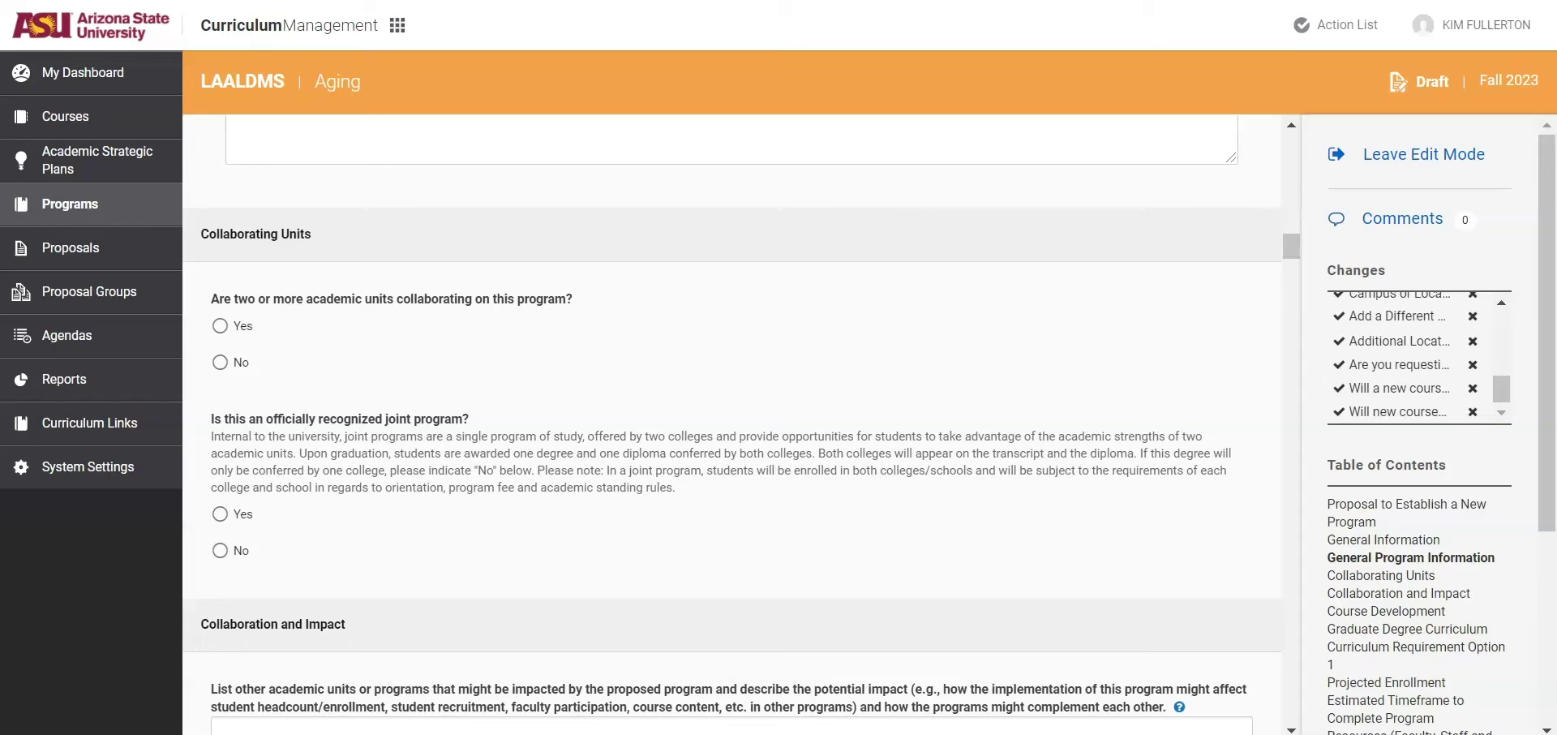
Answer No to whether academic units collaborate on the program and whether it is an officially recognized joint program
left_click(98, 726)
left_click(220, 326)
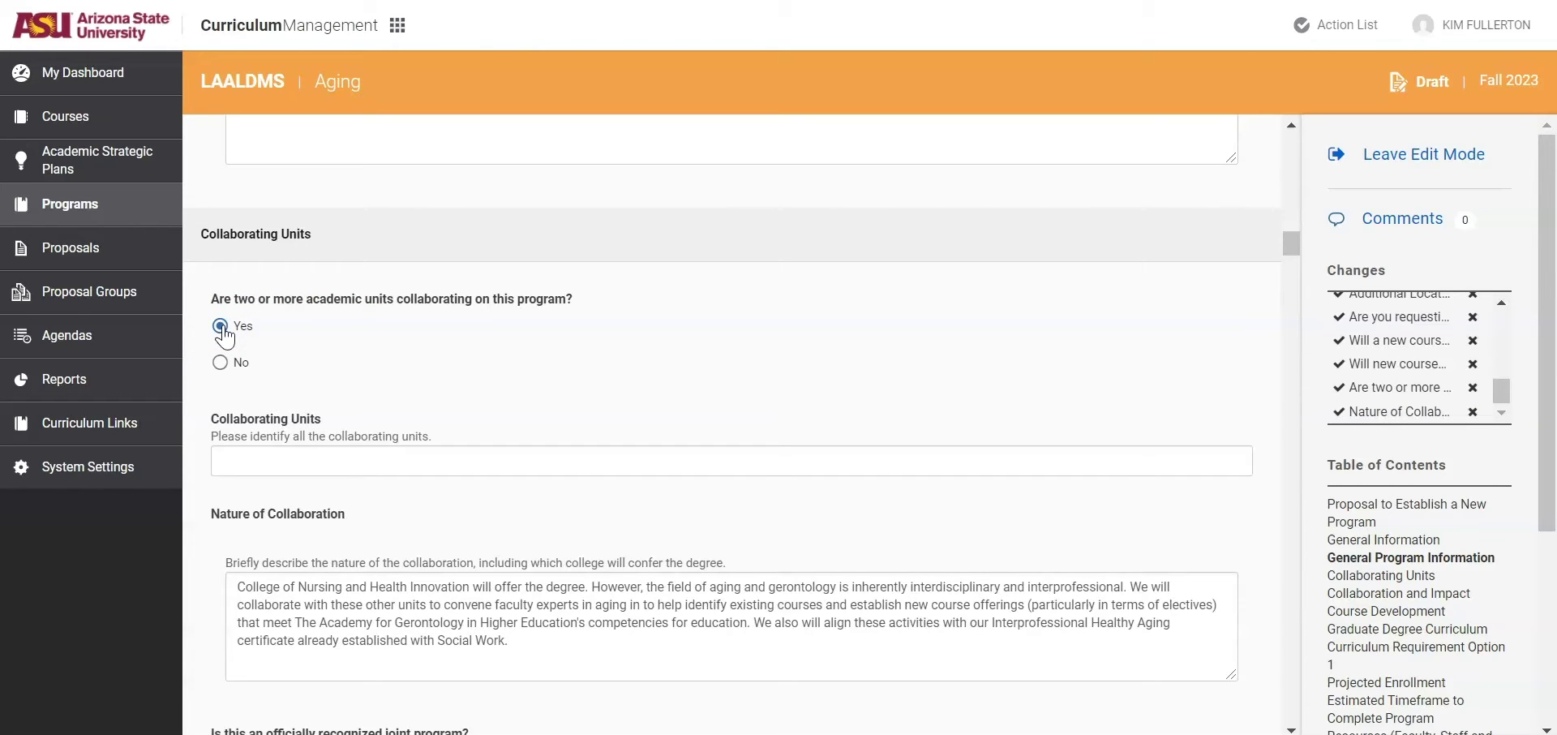
left_click(219, 365)
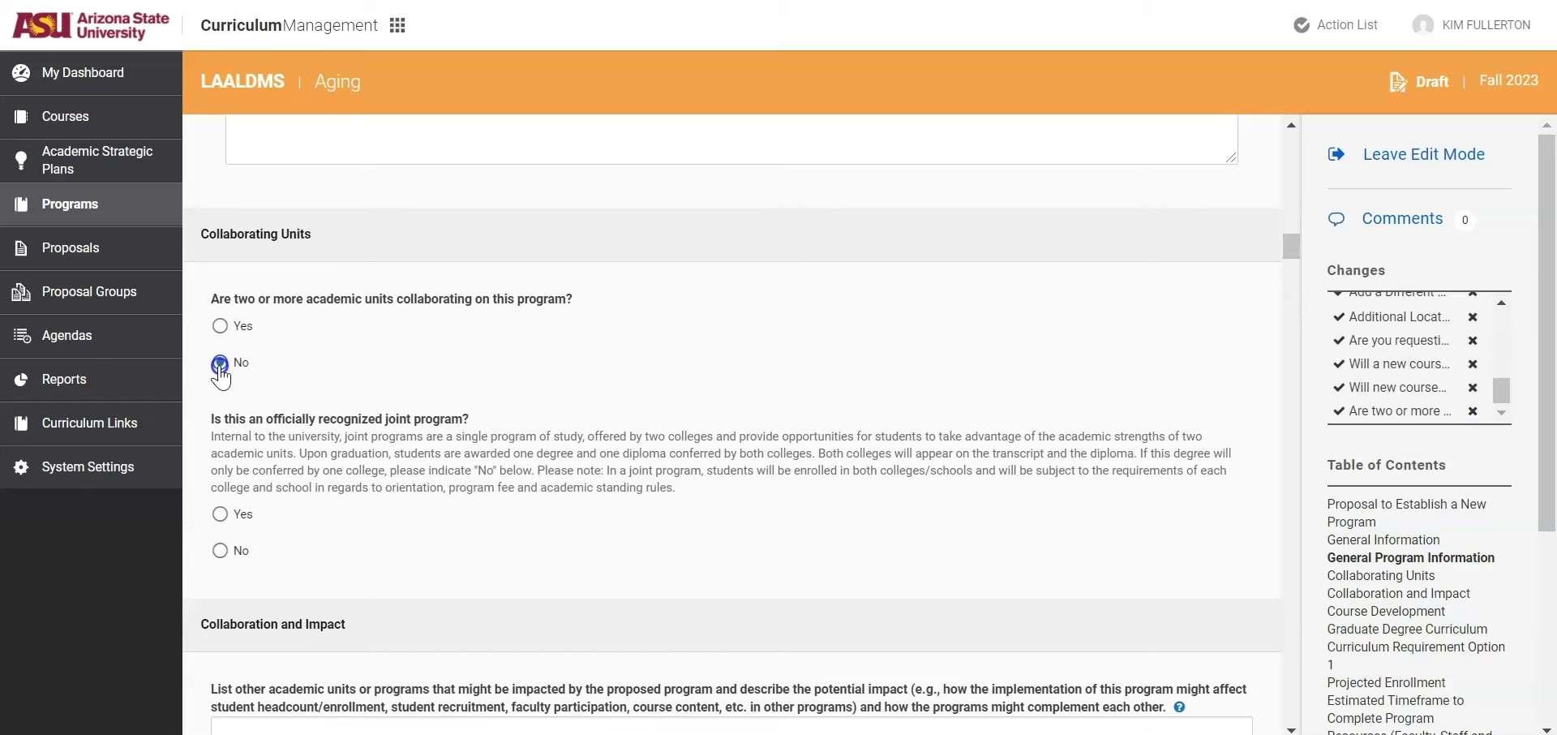
scroll(258, 405, "down", 1)
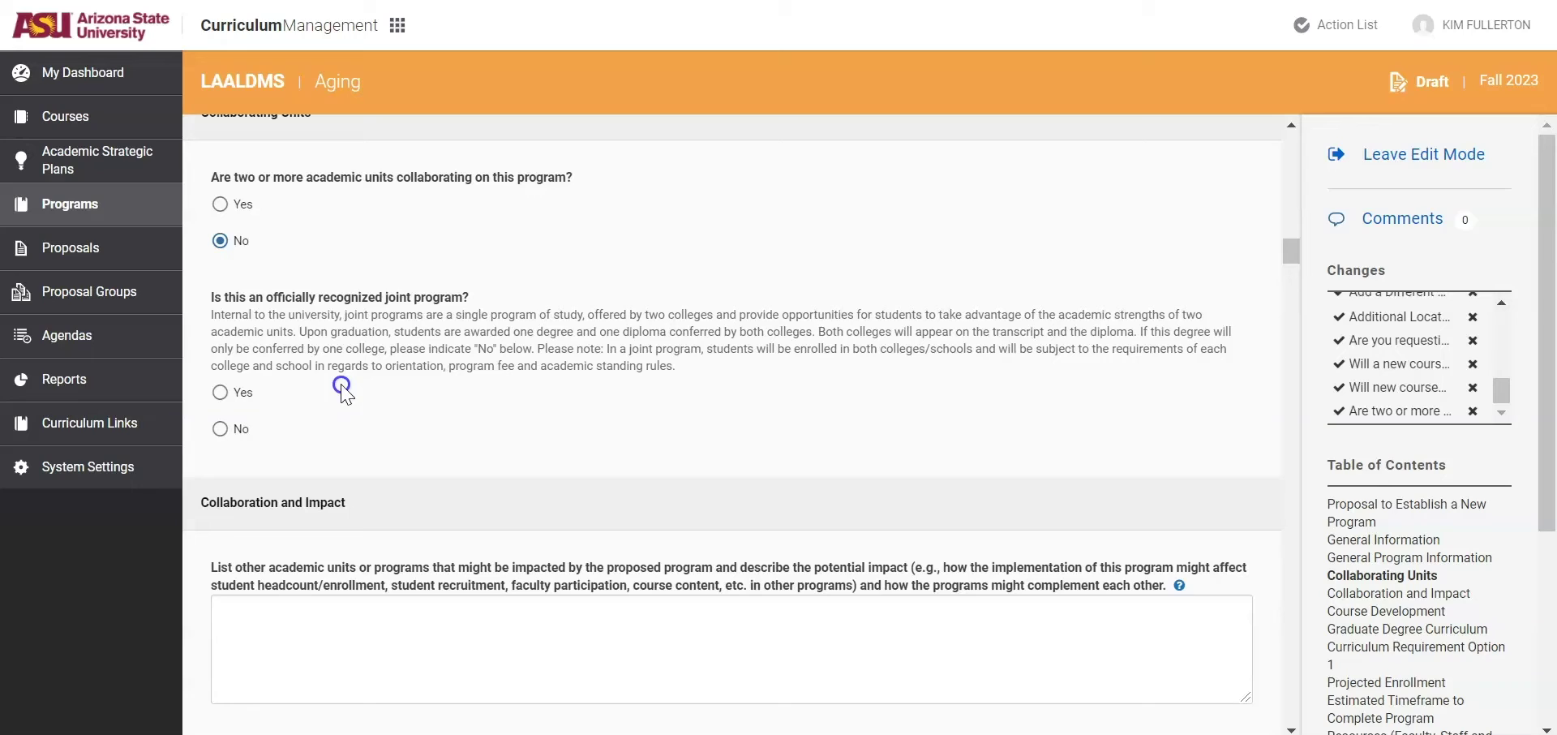
left_click(221, 429)
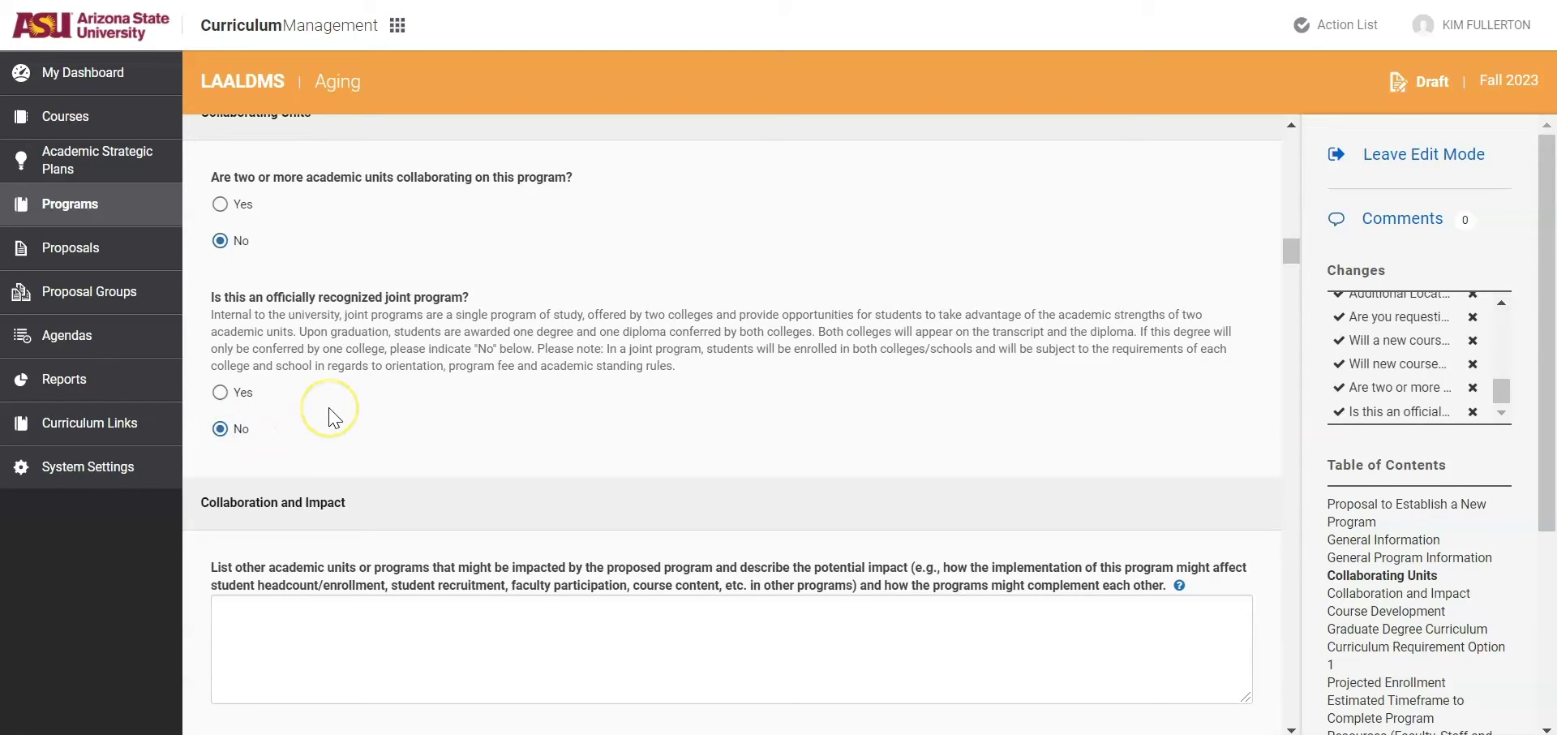
Enter "No impact for other programs." as the description of impacted academic units or programs under Collaboration and Impact
scroll(335, 417, "down", 2)
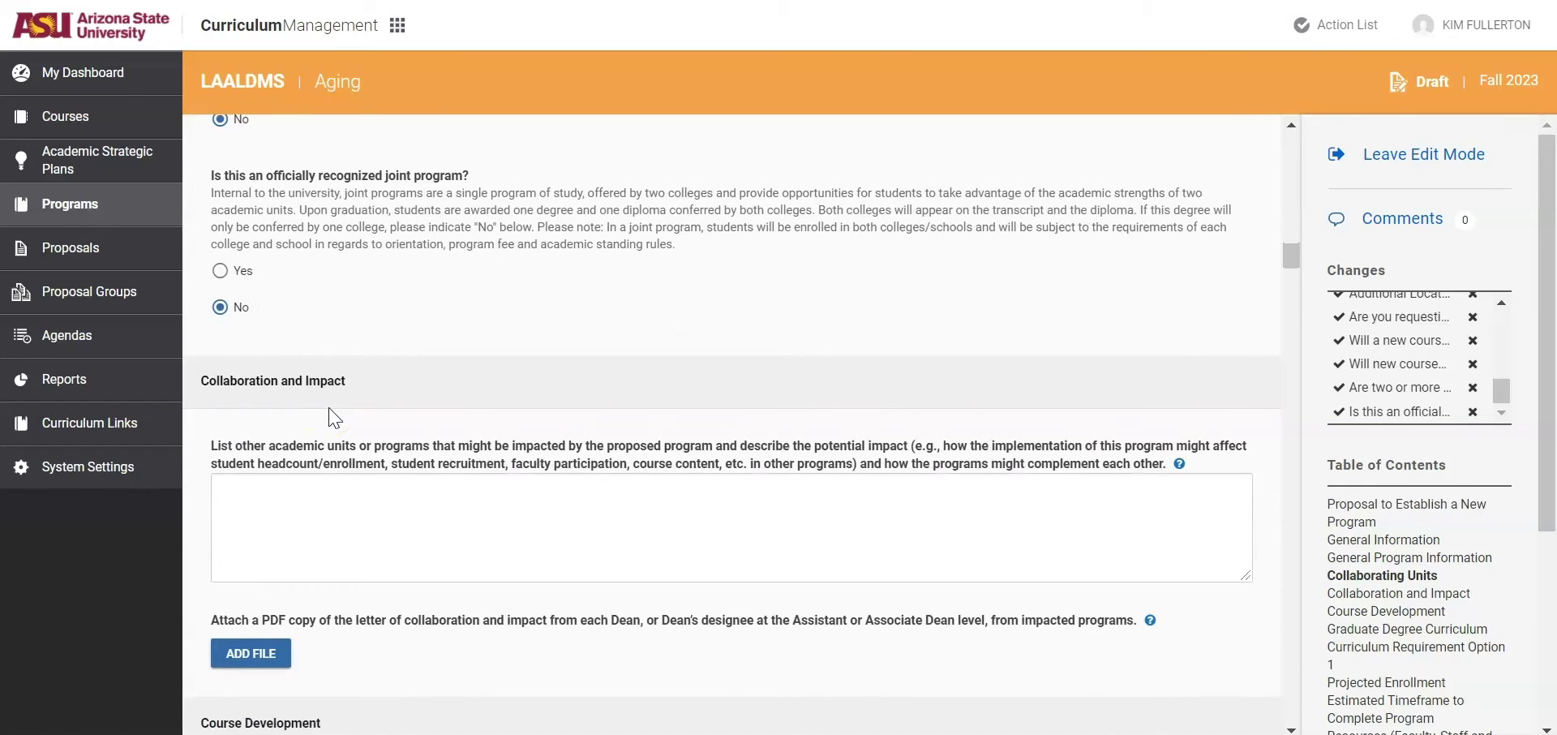
scroll(335, 418, "down", 1)
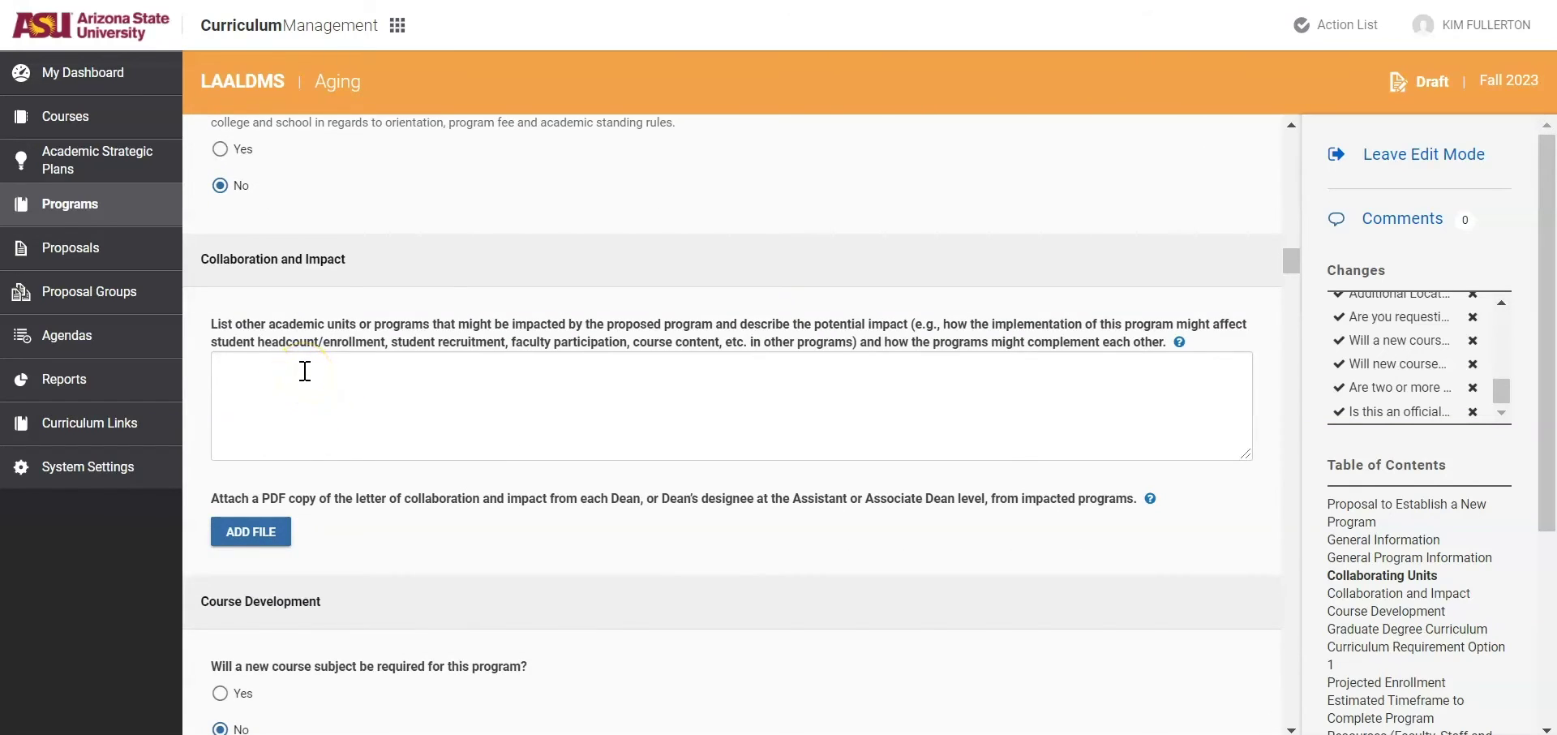
scroll(382, 508, "up", 1)
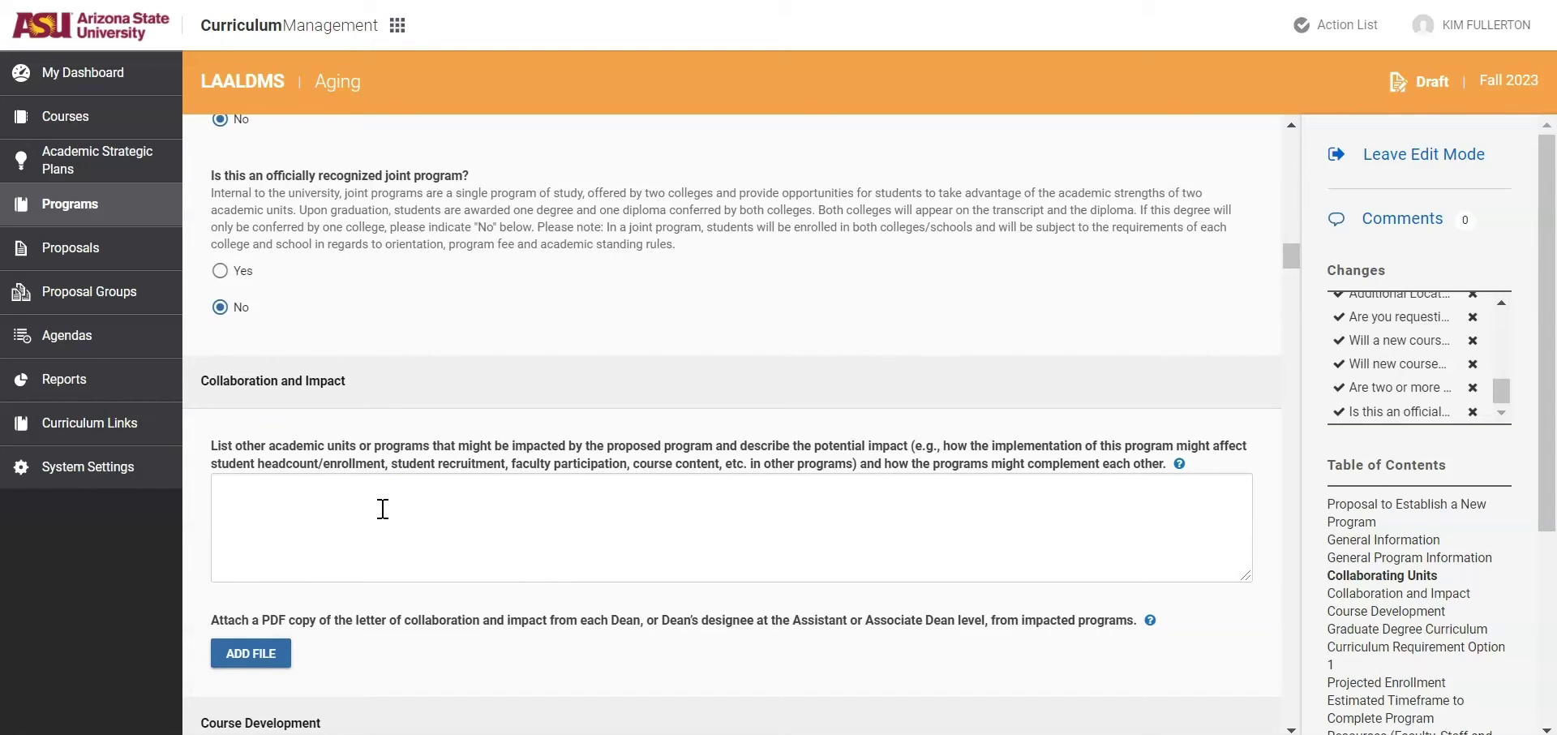
left_click(339, 490)
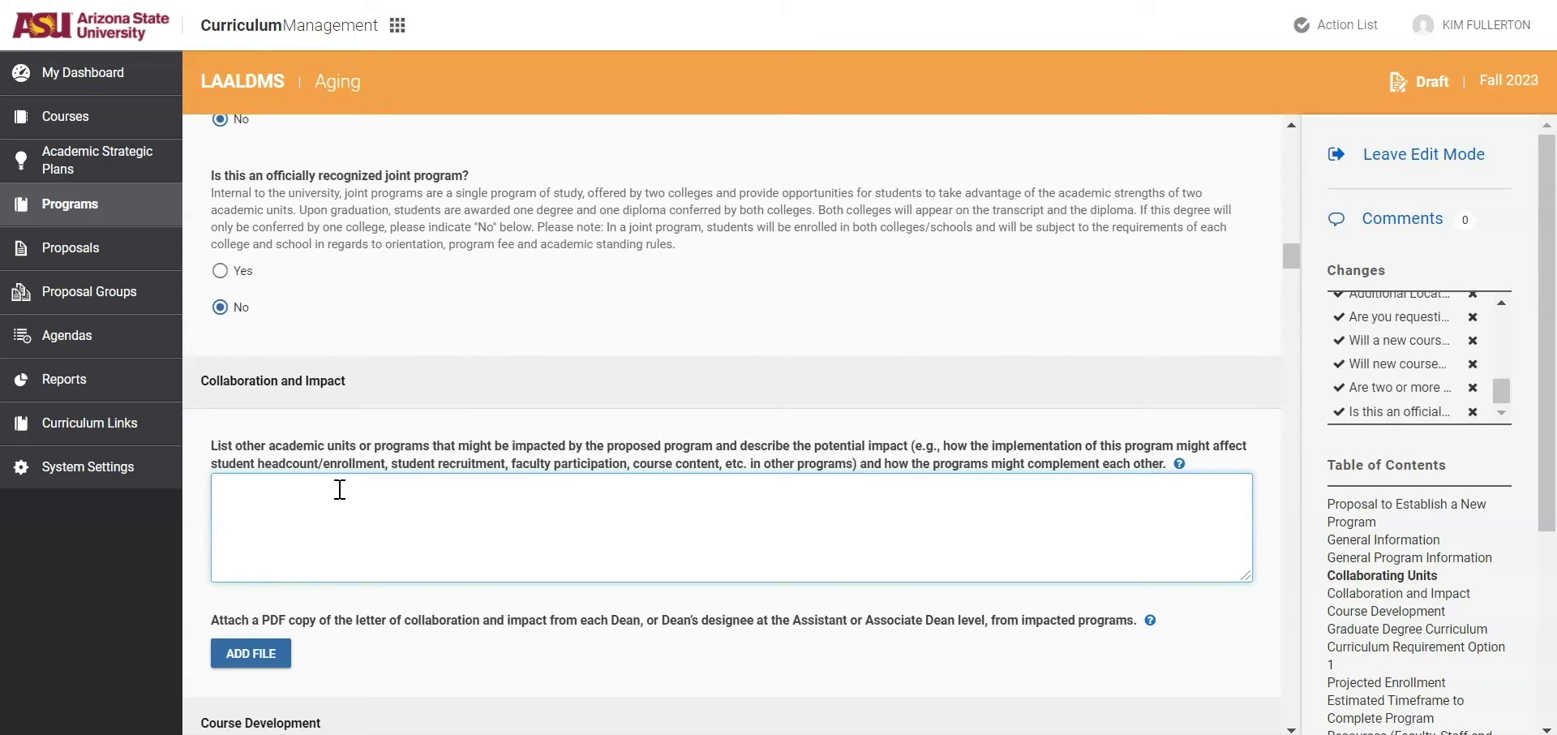
type("No impact")
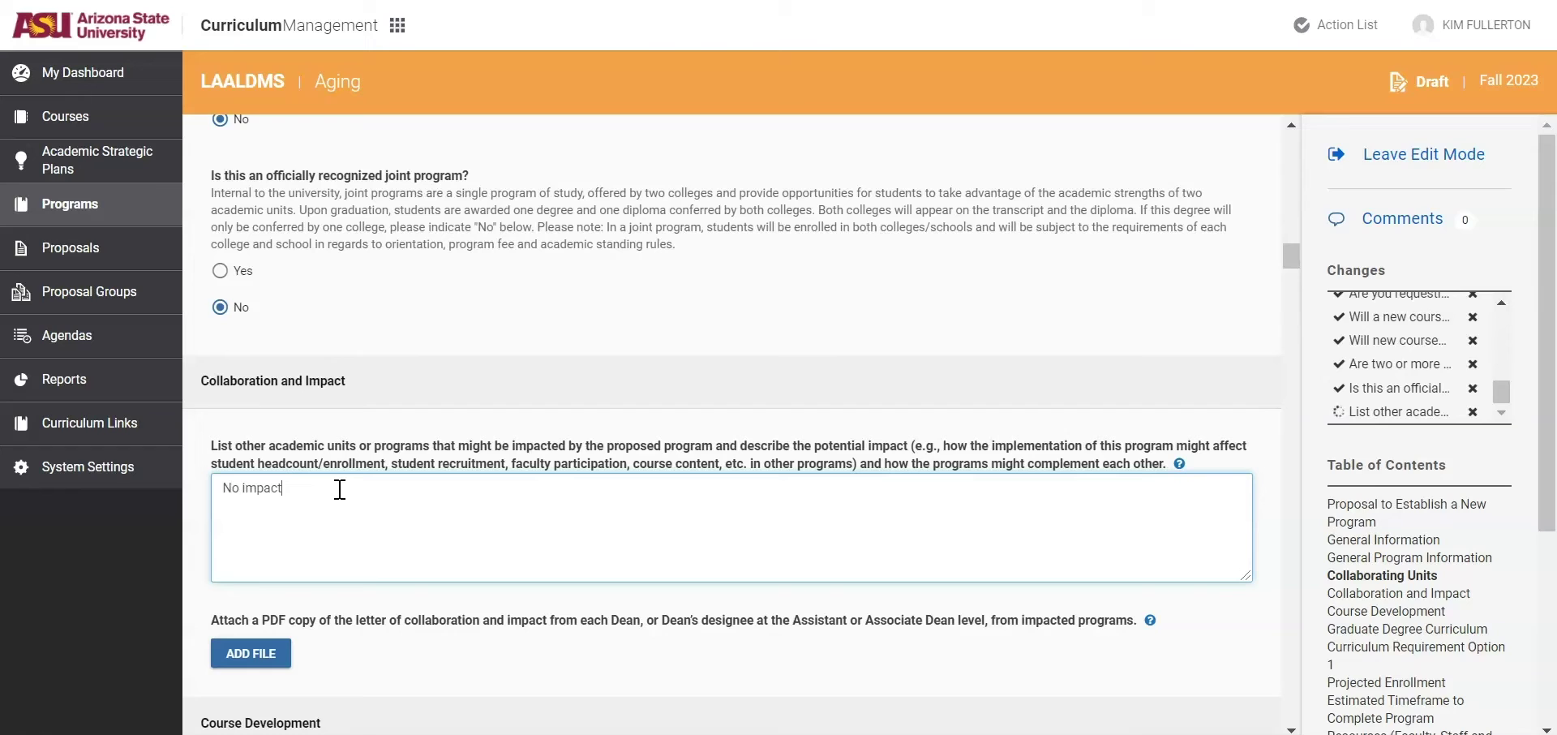
type(" for other programs.")
Answer Yes to whether a new course subject is required and whether new courses will be established
scroll(410, 358, "down", 7)
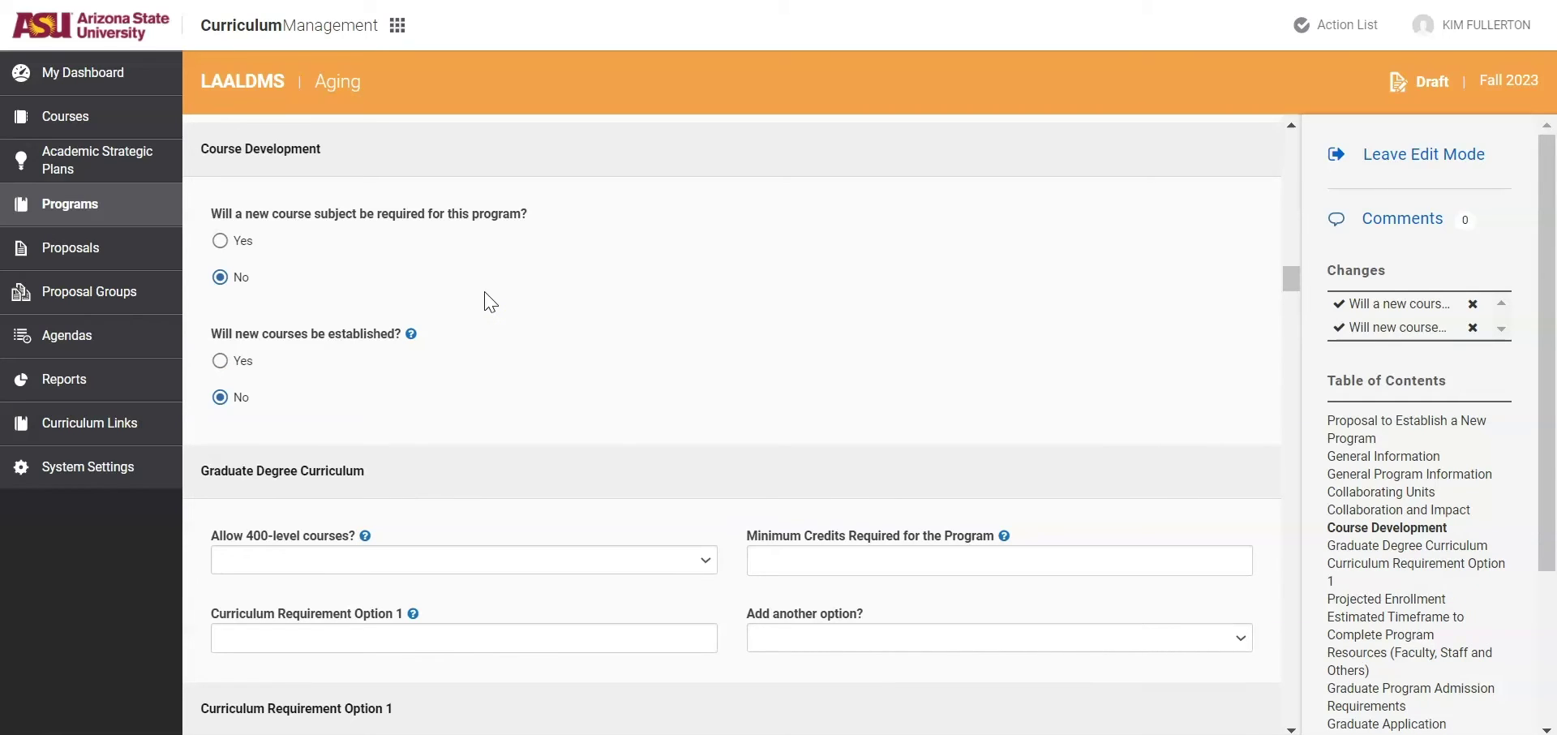
left_click(221, 241)
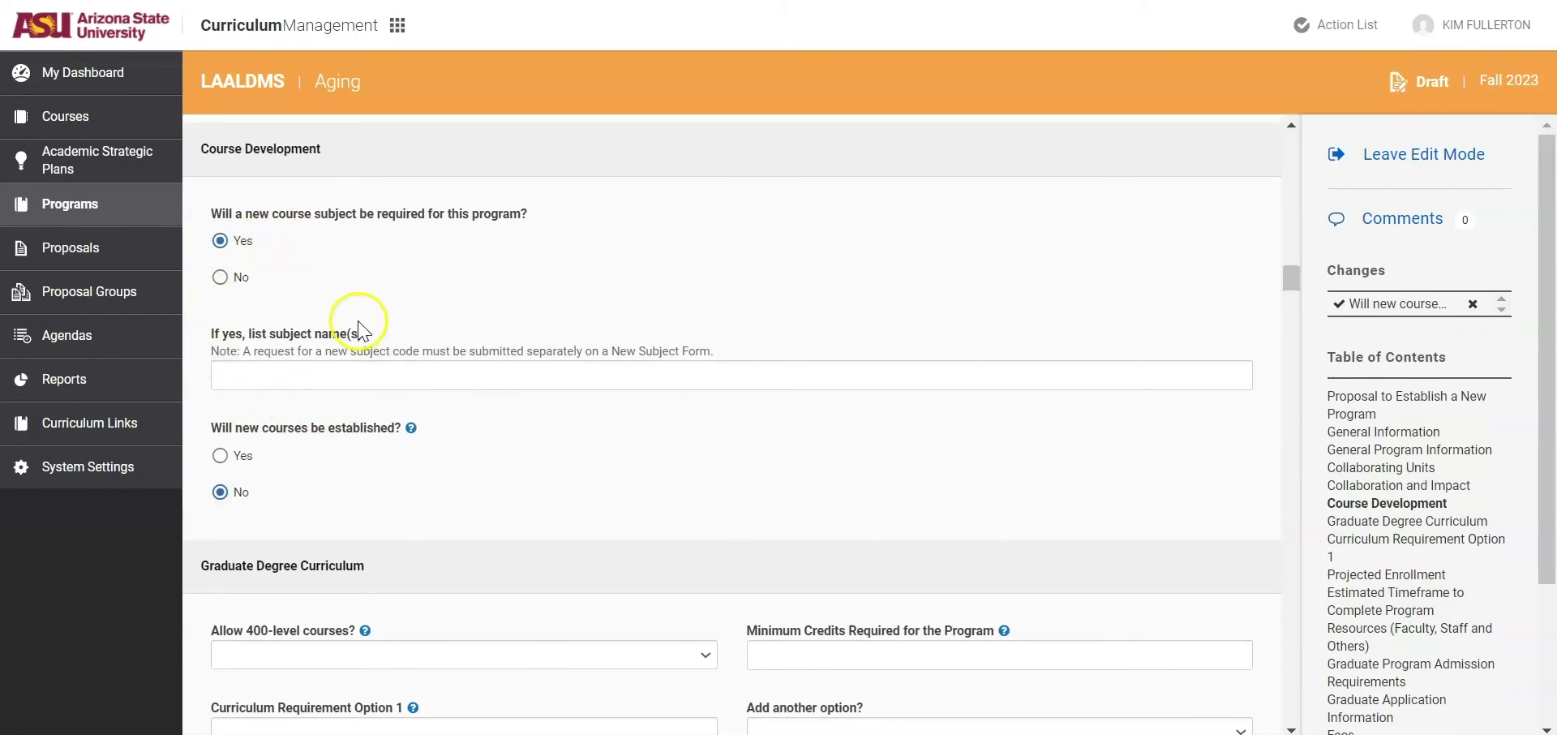
scroll(235, 312, "down", 2)
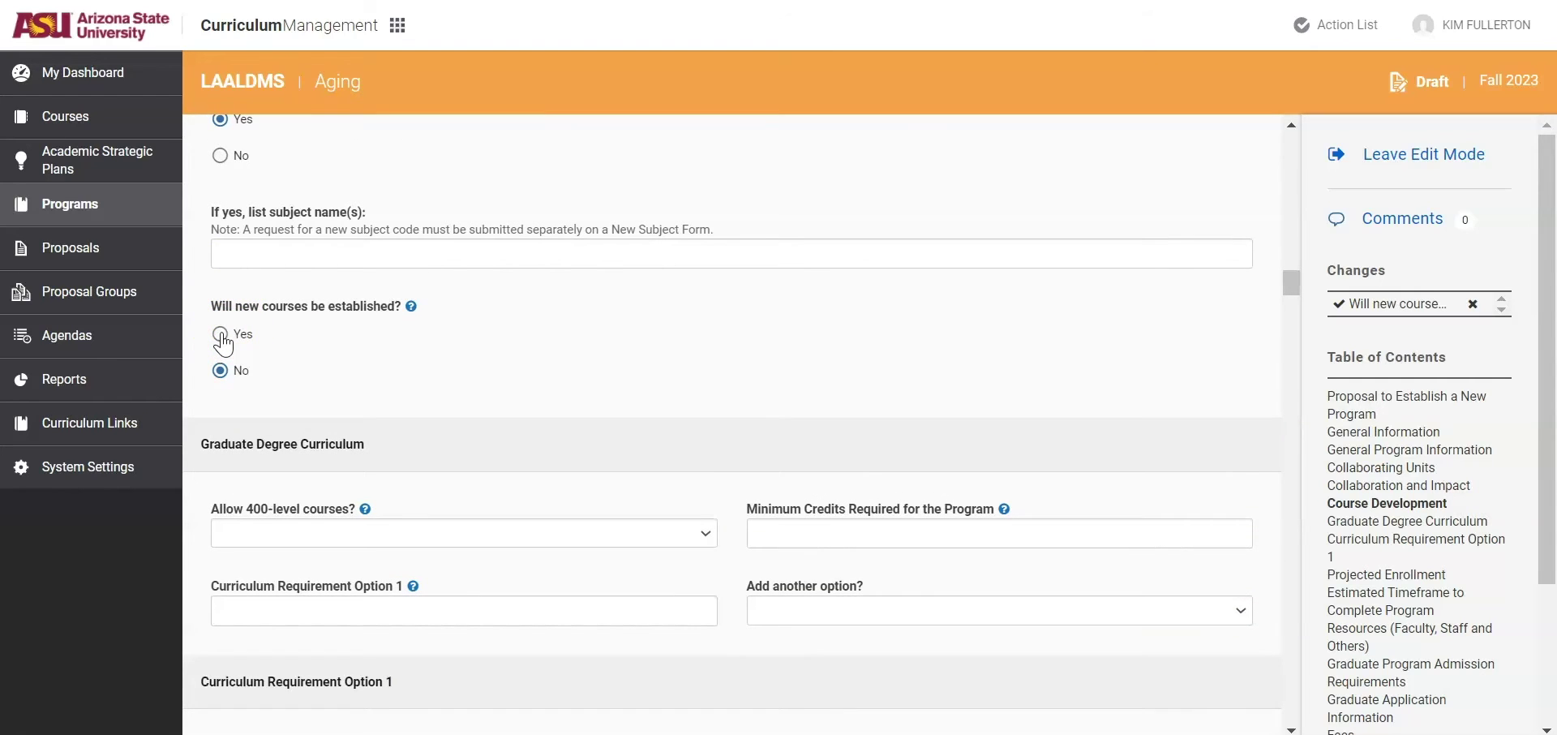
left_click(222, 338)
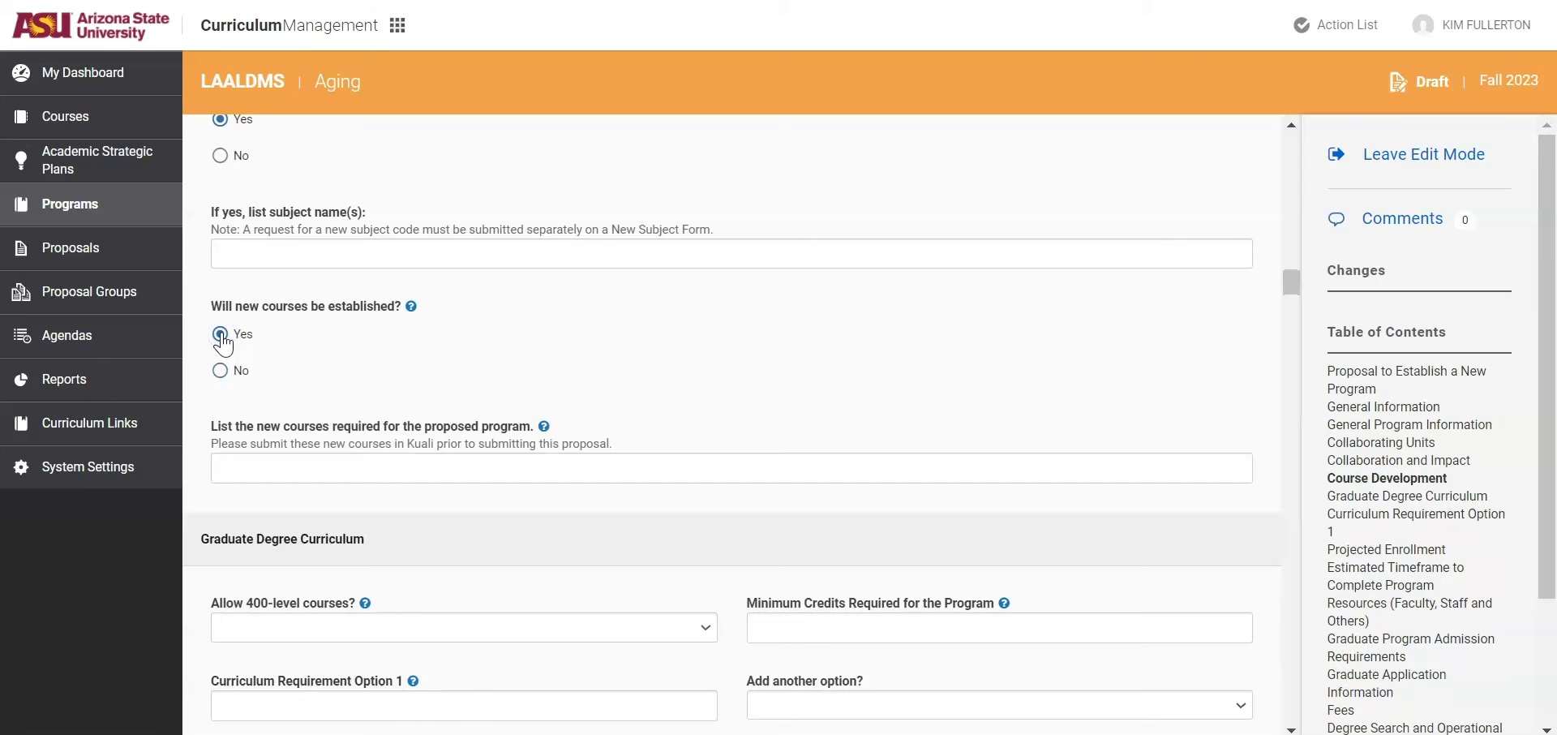
Add "ABC 123" to the list of new courses required for the proposed program
left_click(235, 467)
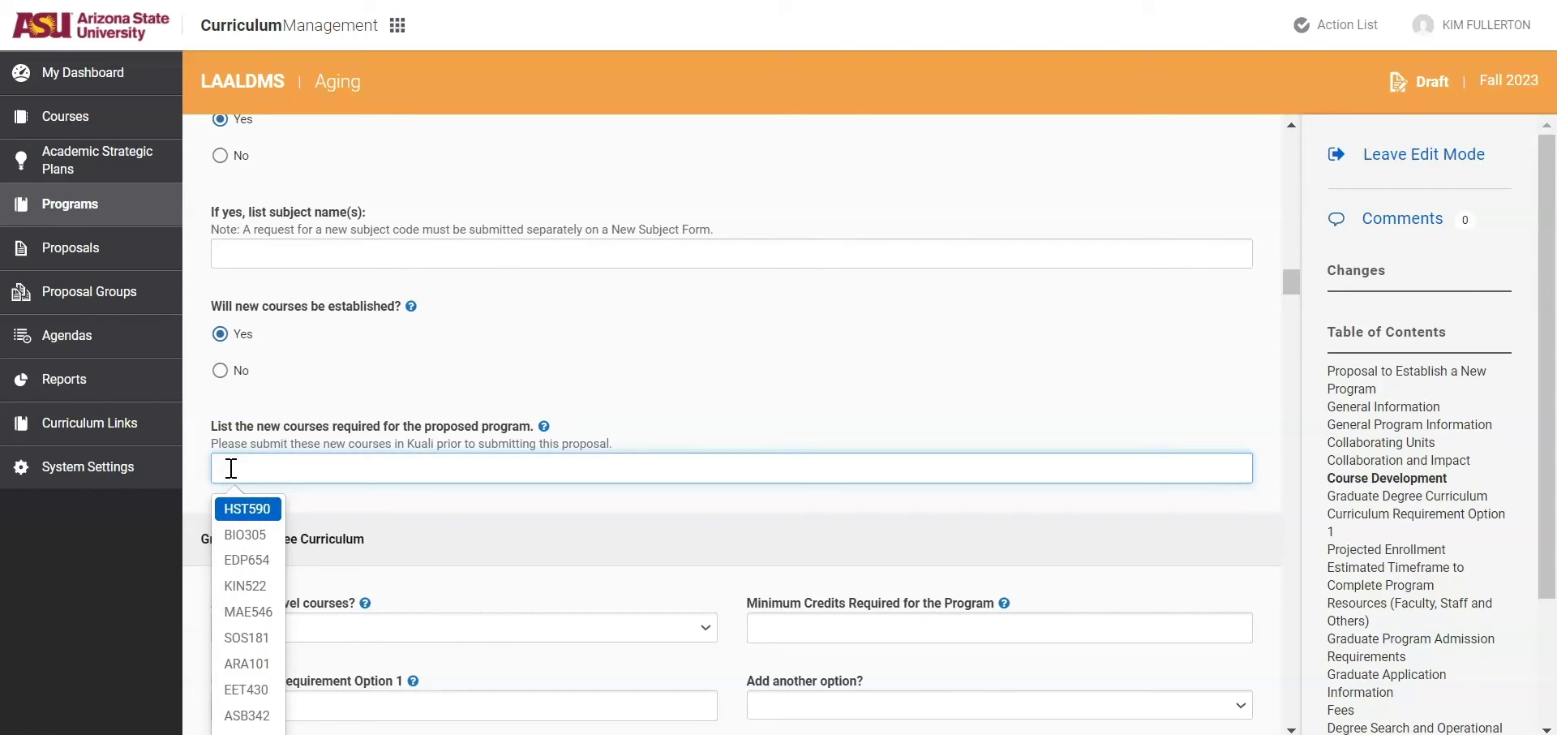
type("ABC")
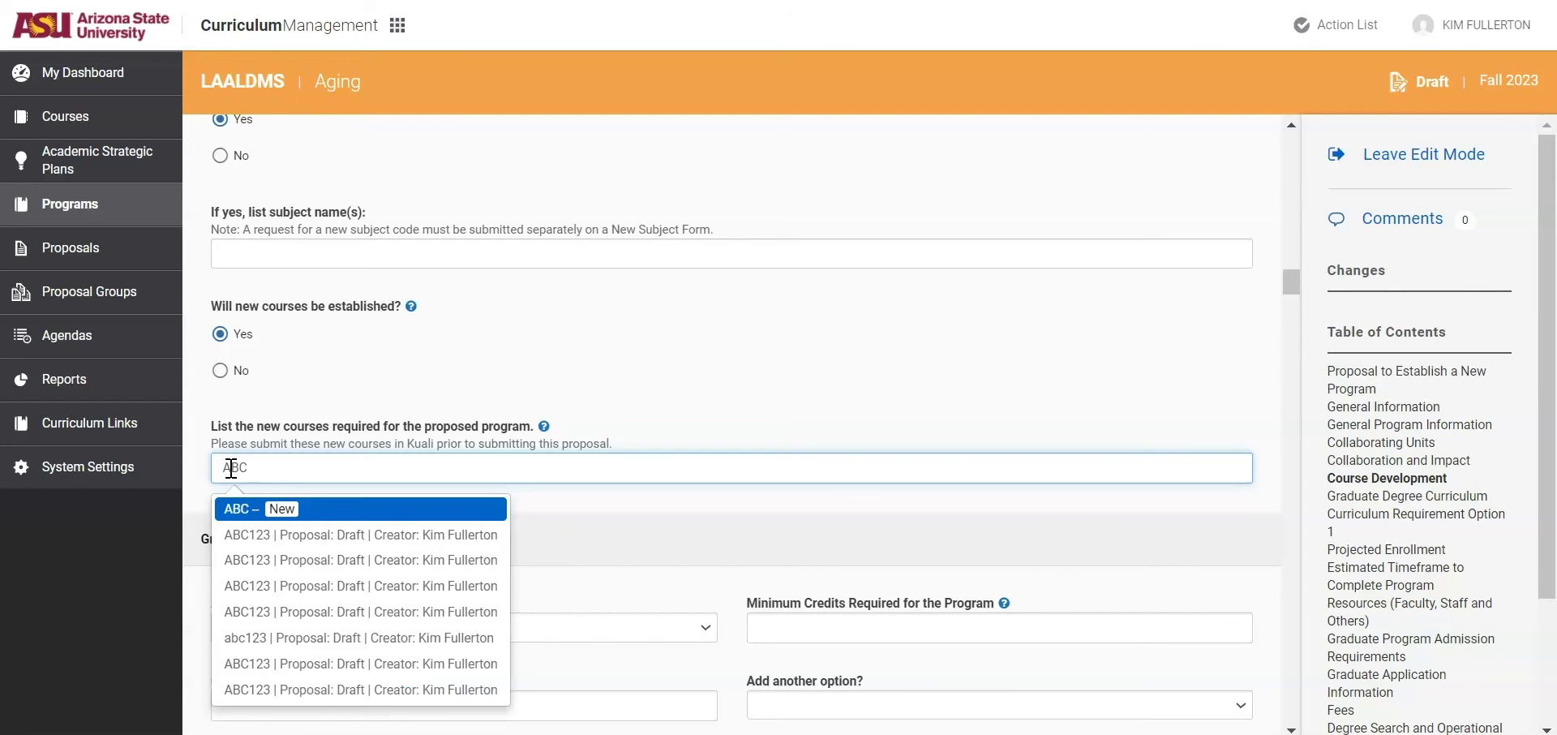
type(" 123")
left_click(244, 514)
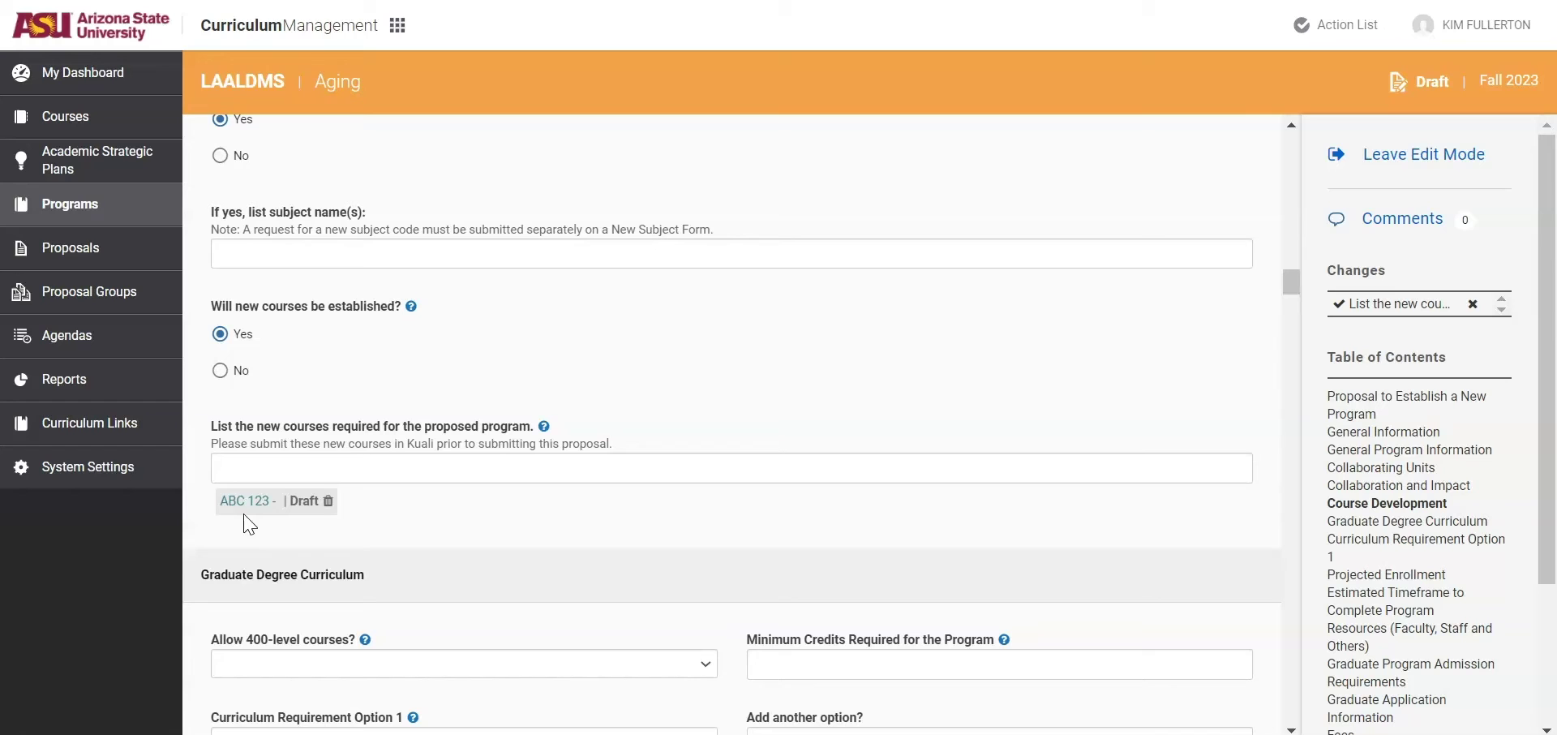
Change the answers about a new course subject and about establishing new courses to No
left_click(221, 156)
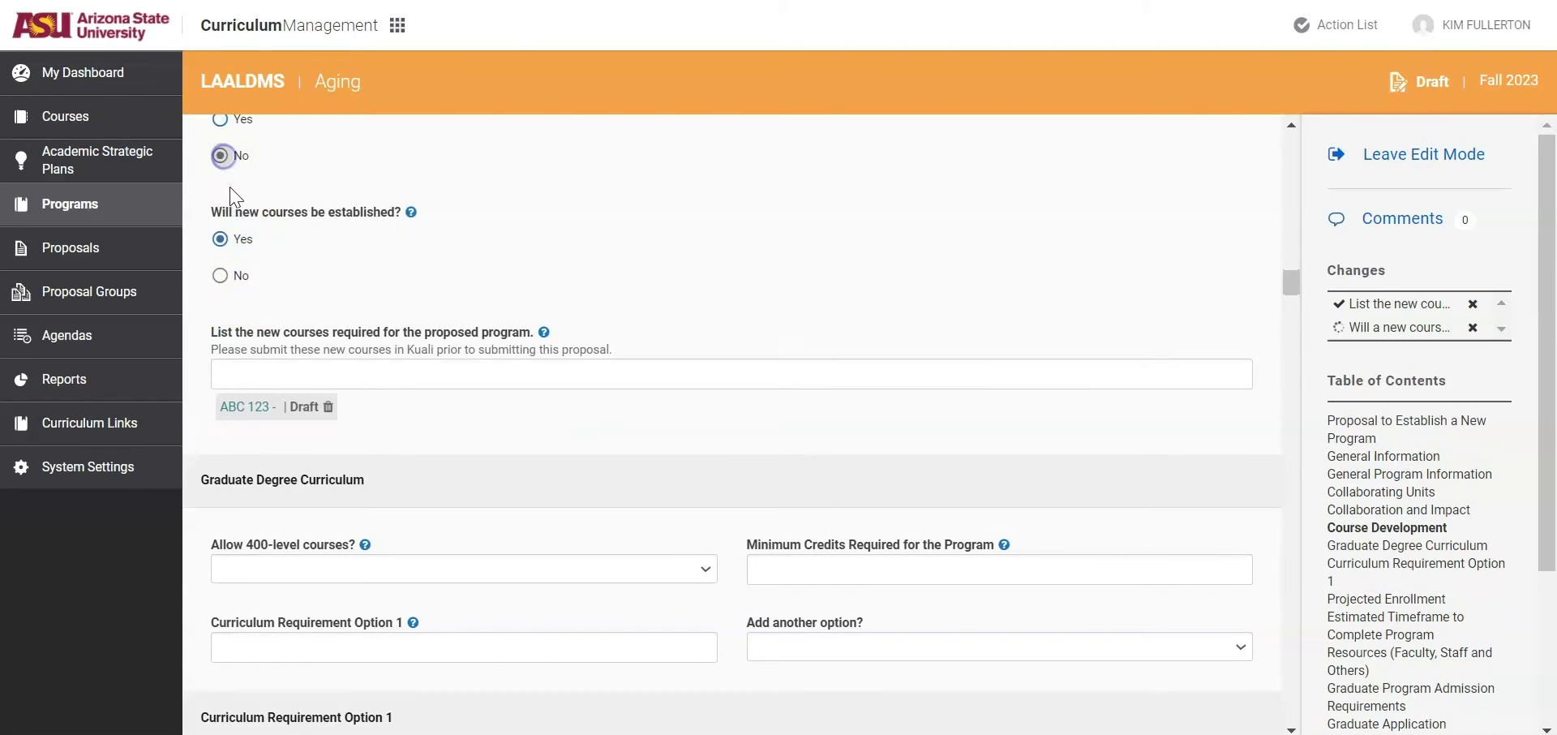
left_click(220, 274)
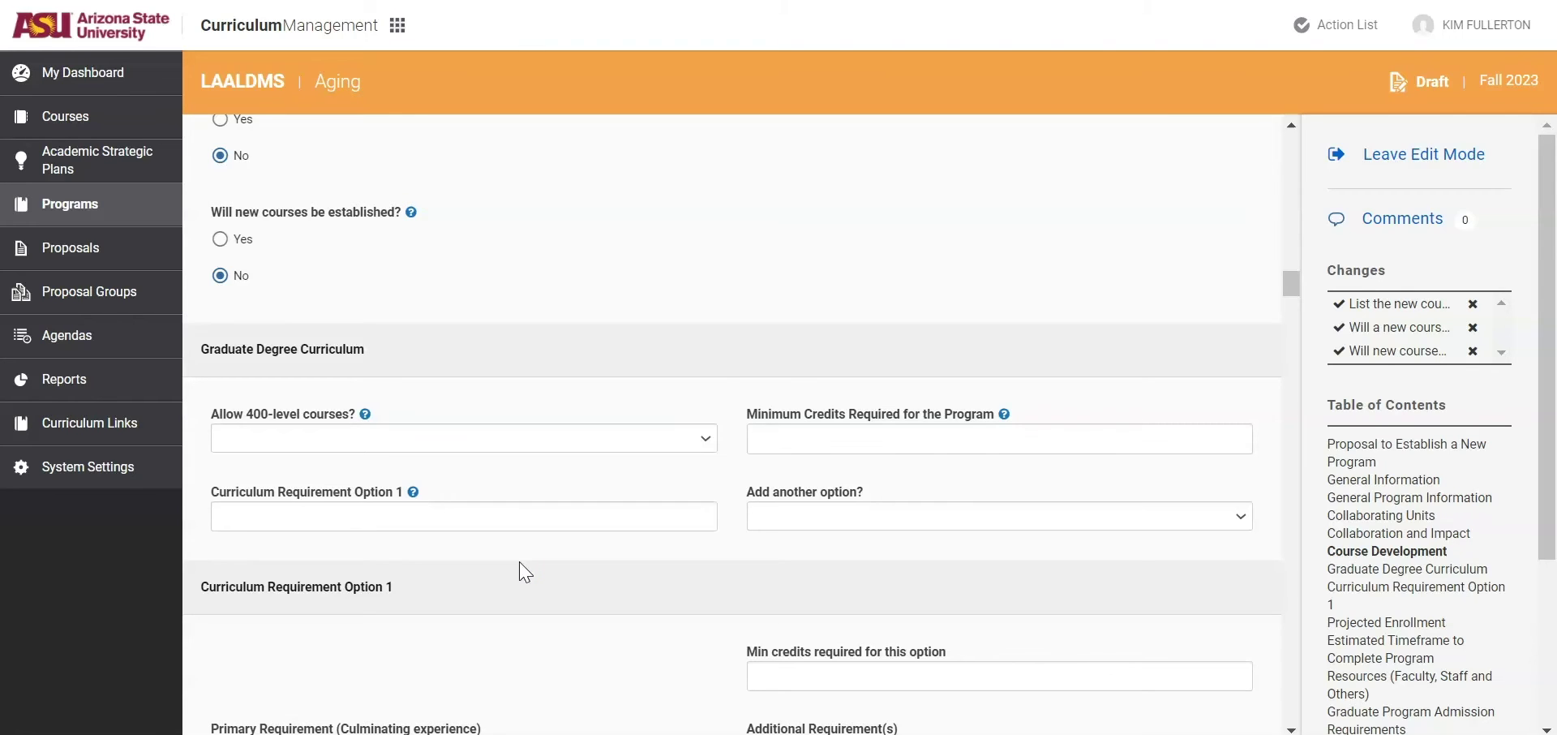
Allow 400-level courses in the graduate degree curriculum and set the program's minimum required credits to 36
scroll(525, 571, "down", 2)
left_click_drag(507, 523, 469, 469)
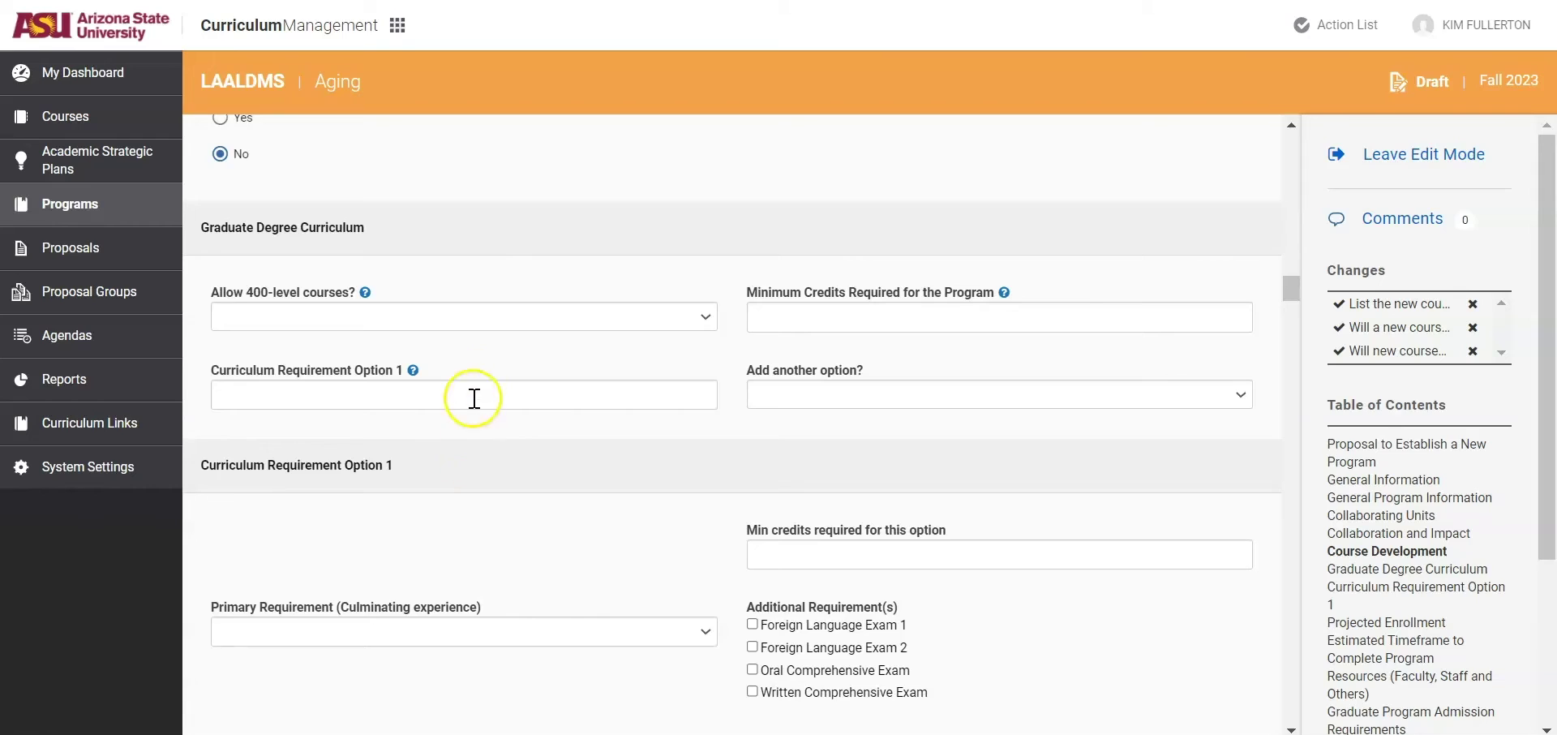
left_click(463, 317)
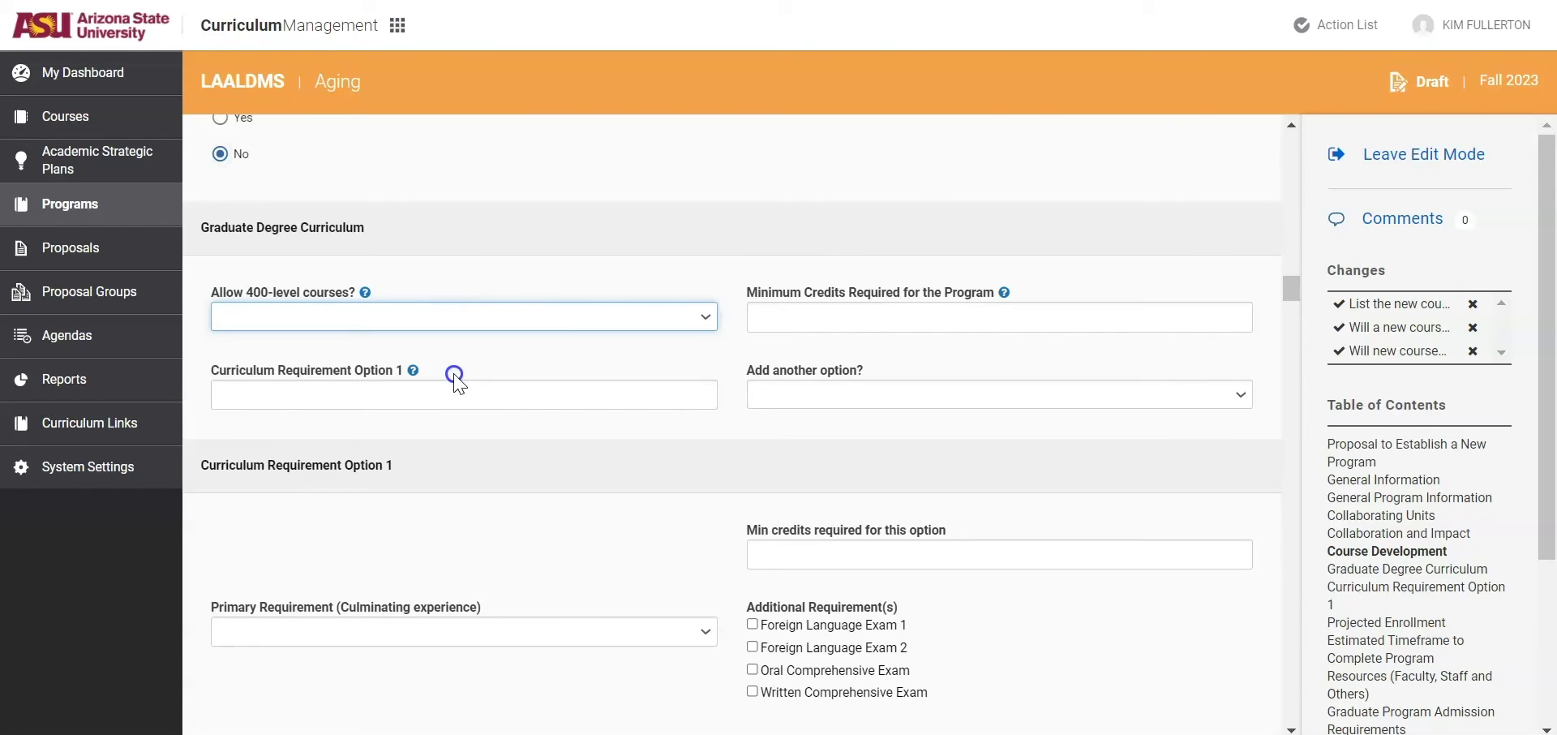
left_click(454, 373)
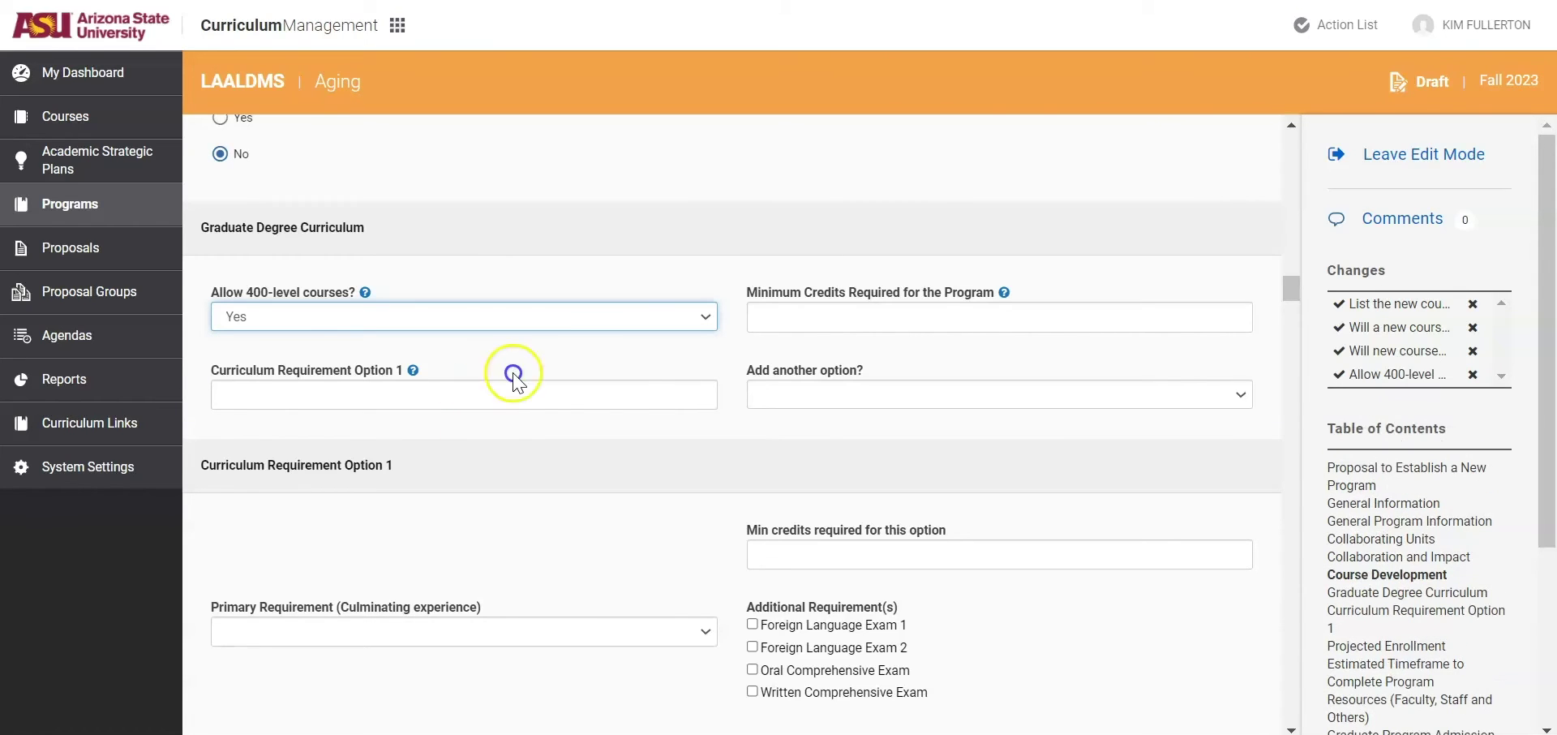
left_click(789, 320)
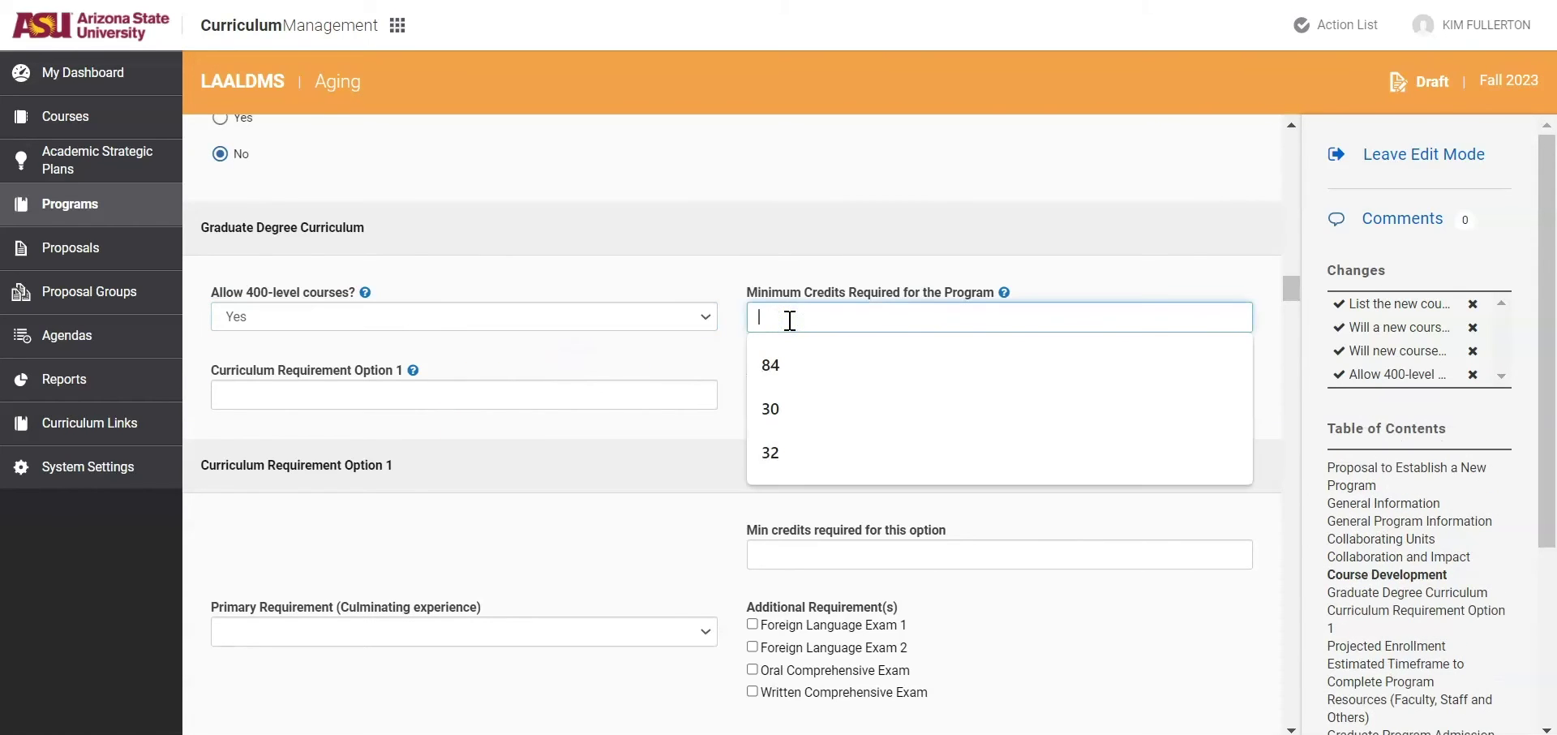
type("36")
left_click(519, 374)
Enter "36 credit hours including the required applied project course (HCA 593)" as Curriculum Requirement Option 1, and choose not to add another option
left_click(441, 394)
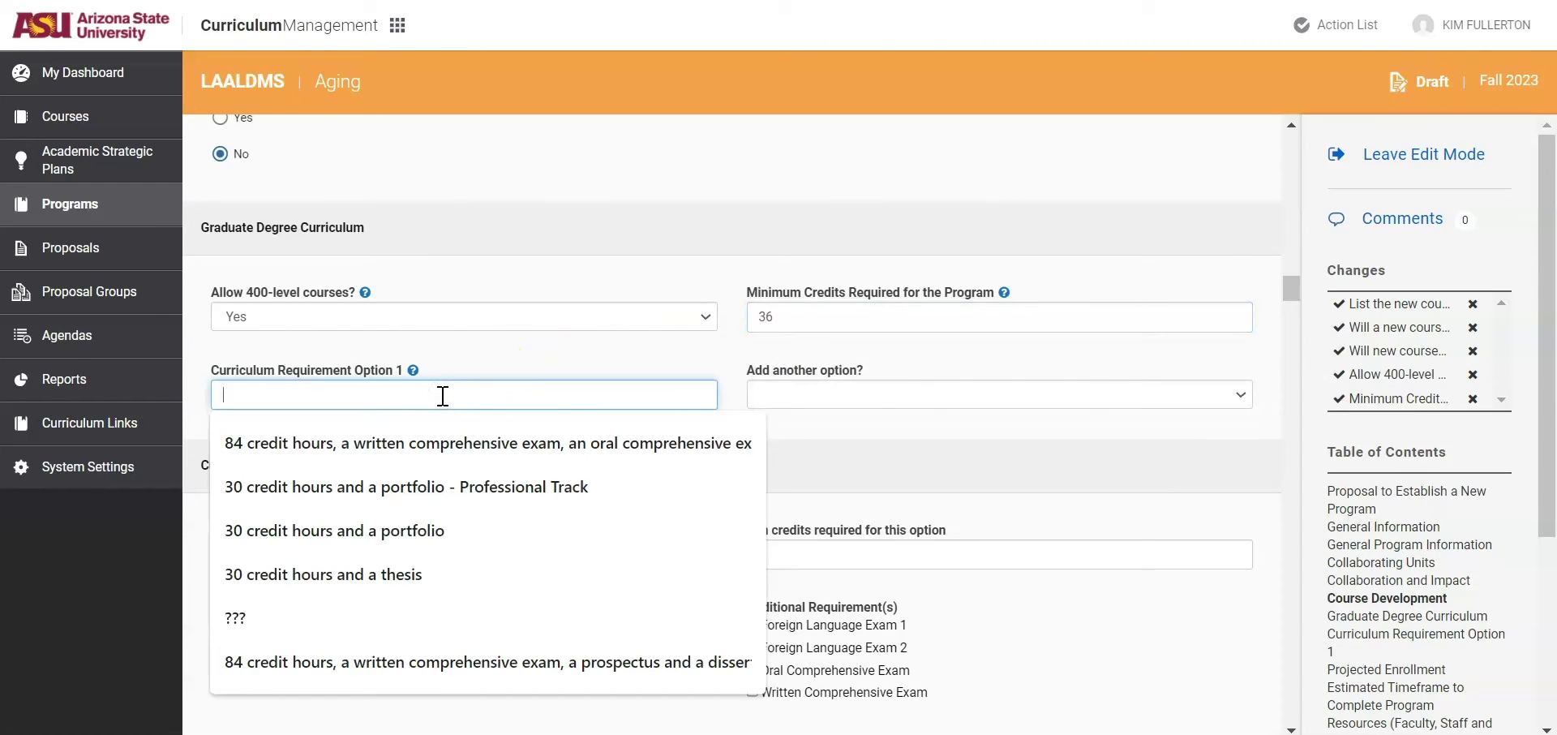
type("36 credit hours including the required applied project course (HCA 593)")
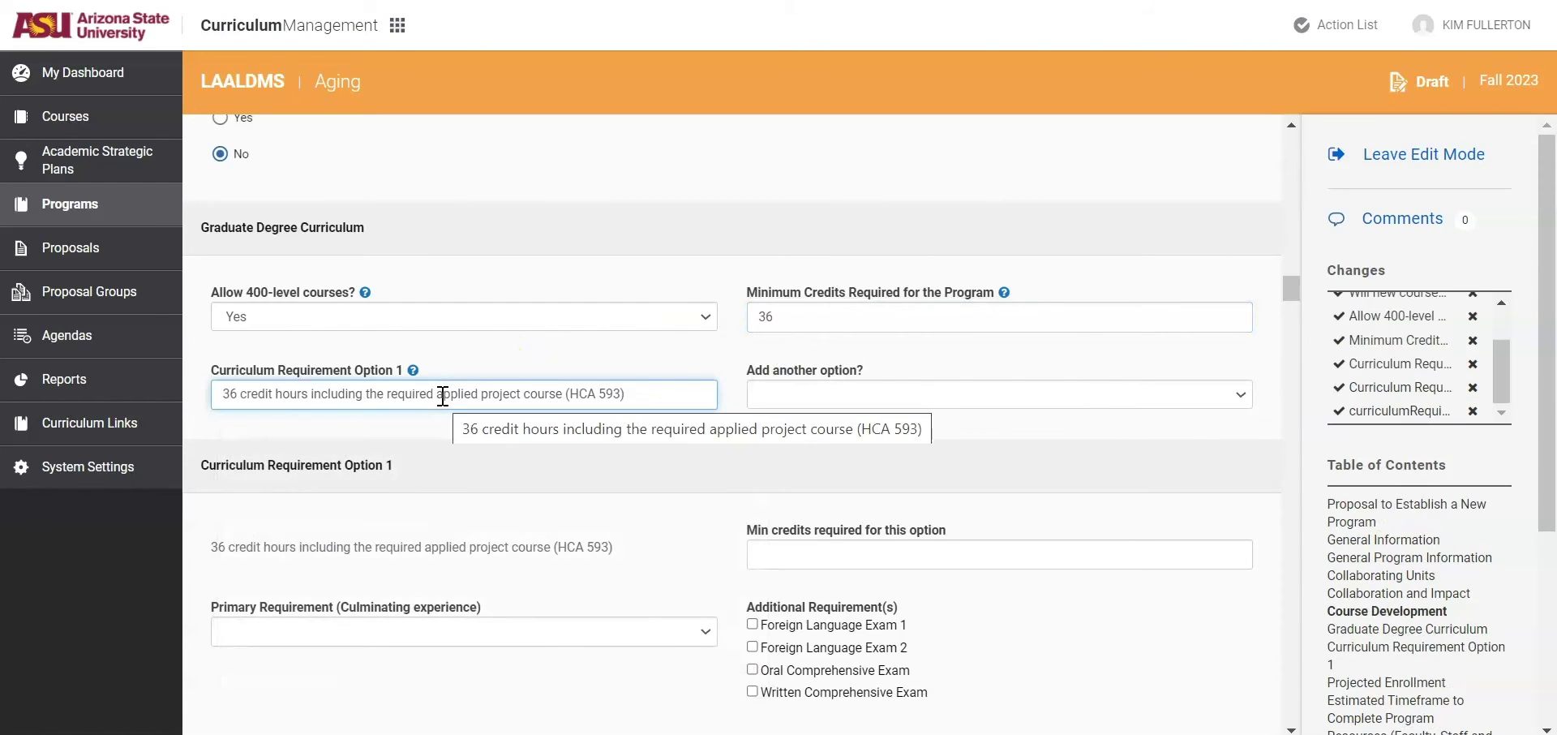
left_click(432, 389)
left_click(412, 371)
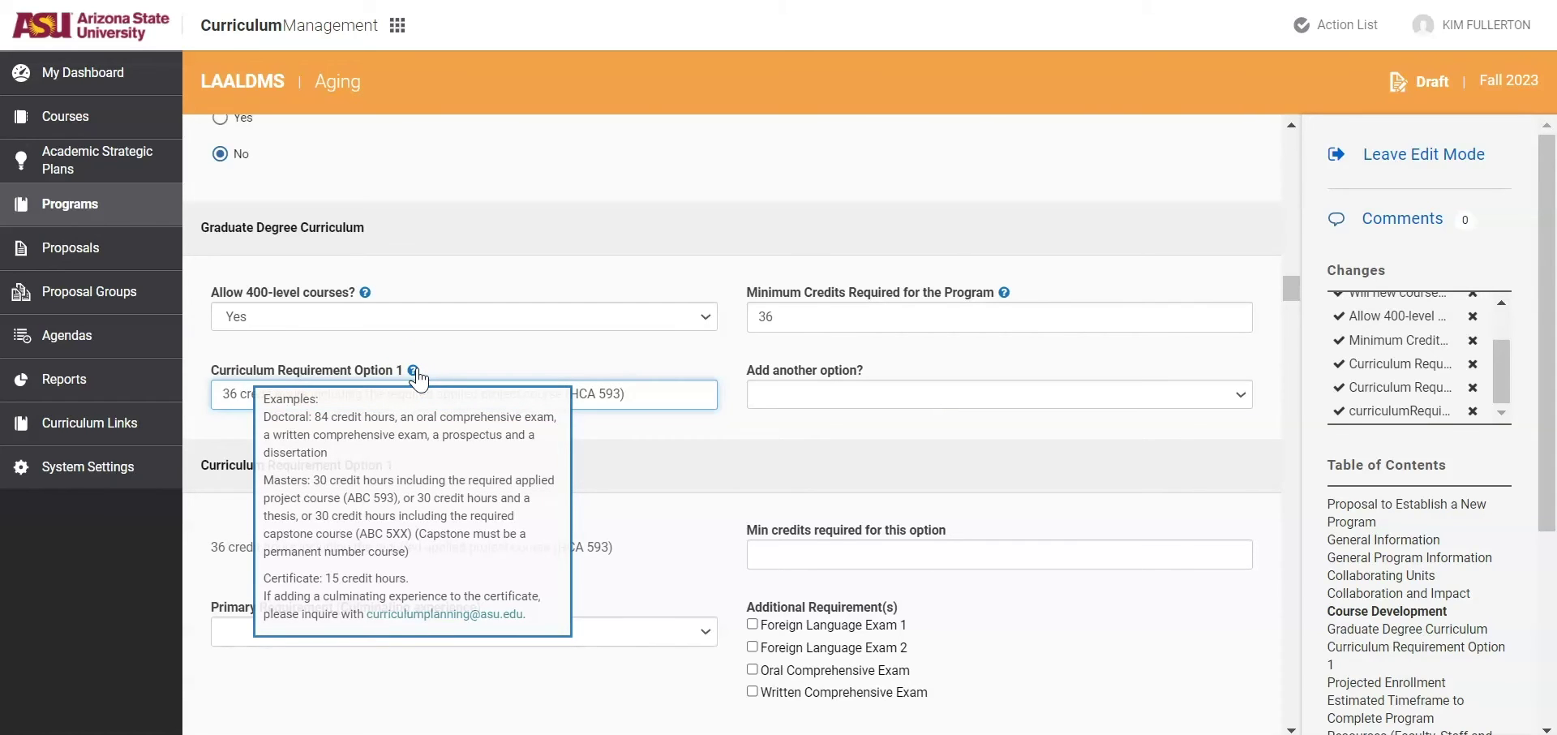
left_click(795, 392)
left_click(792, 452)
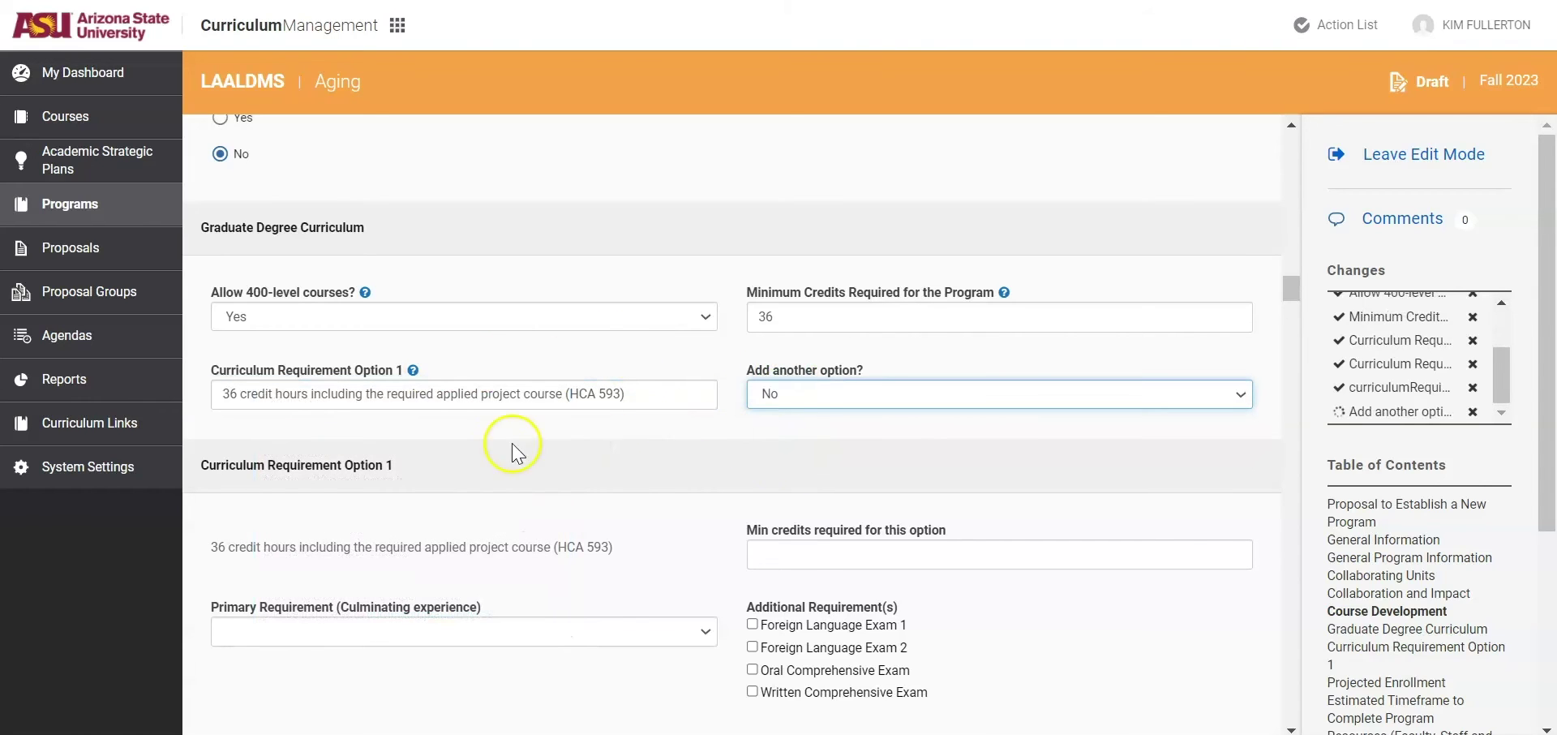
Set the minimum credits required for Curriculum Requirement Option 1 to 36
scroll(577, 457, "down", 3)
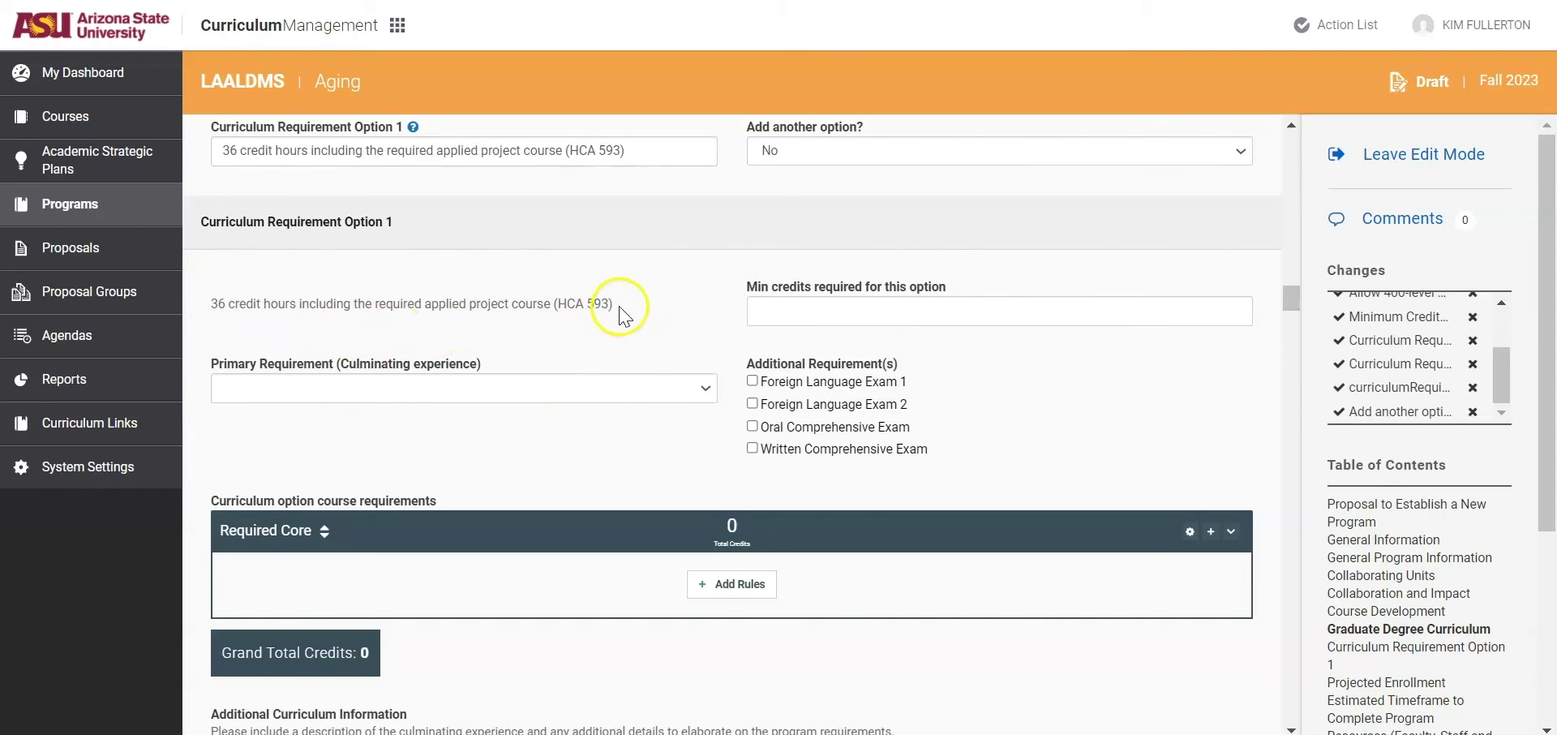
left_click(783, 311)
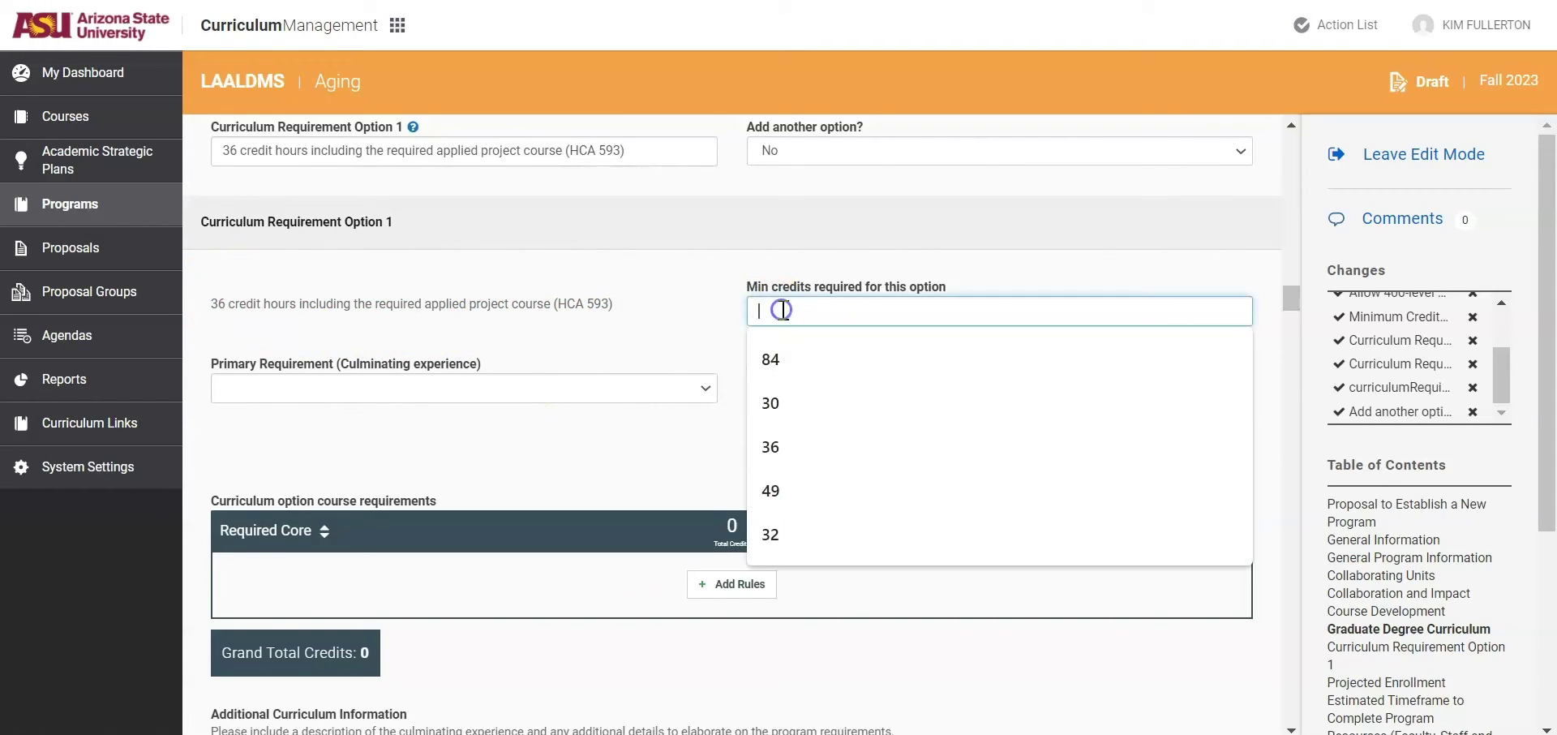
type("36")
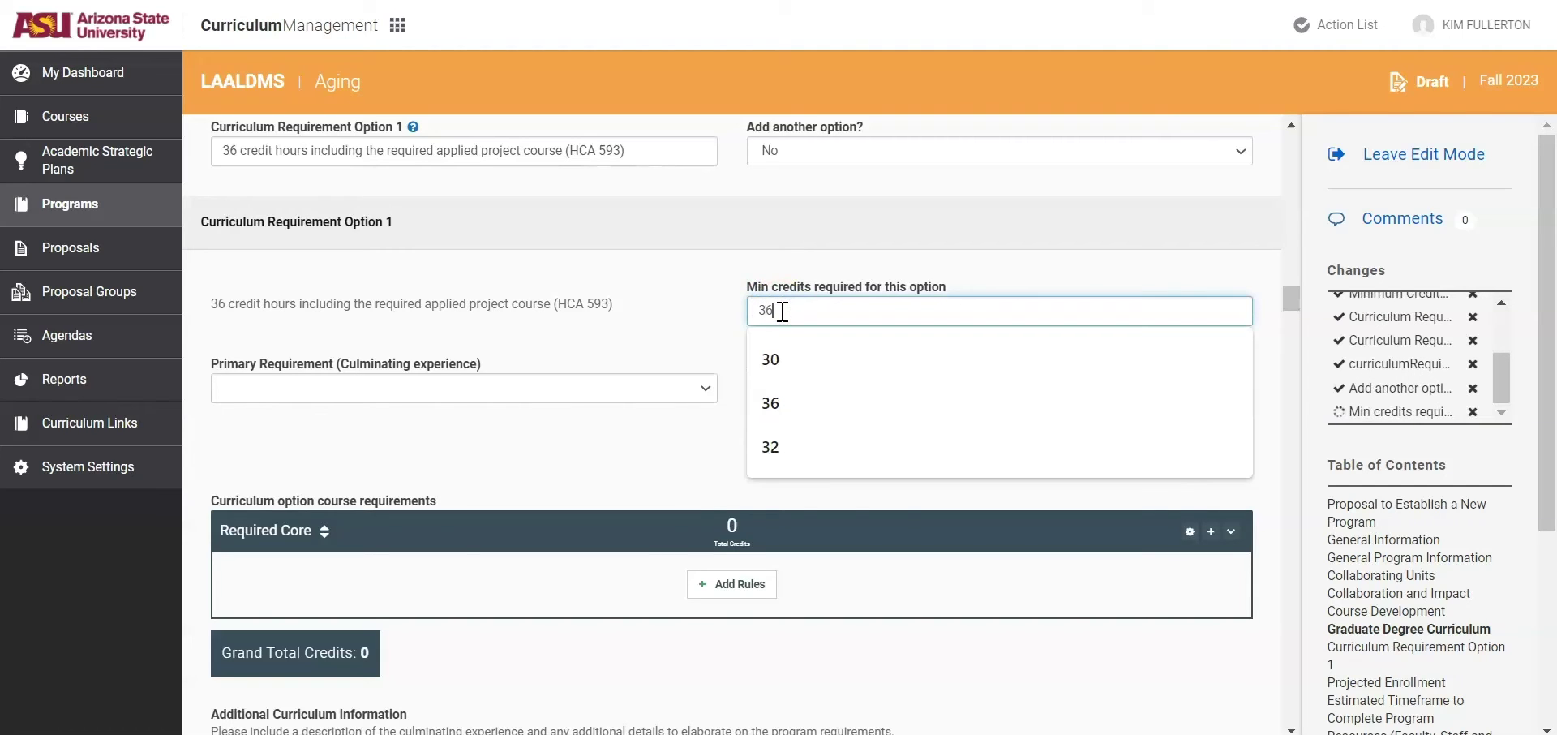
Set the option's primary requirement to Applied Project and the required number of committee members to 3
left_click(456, 389)
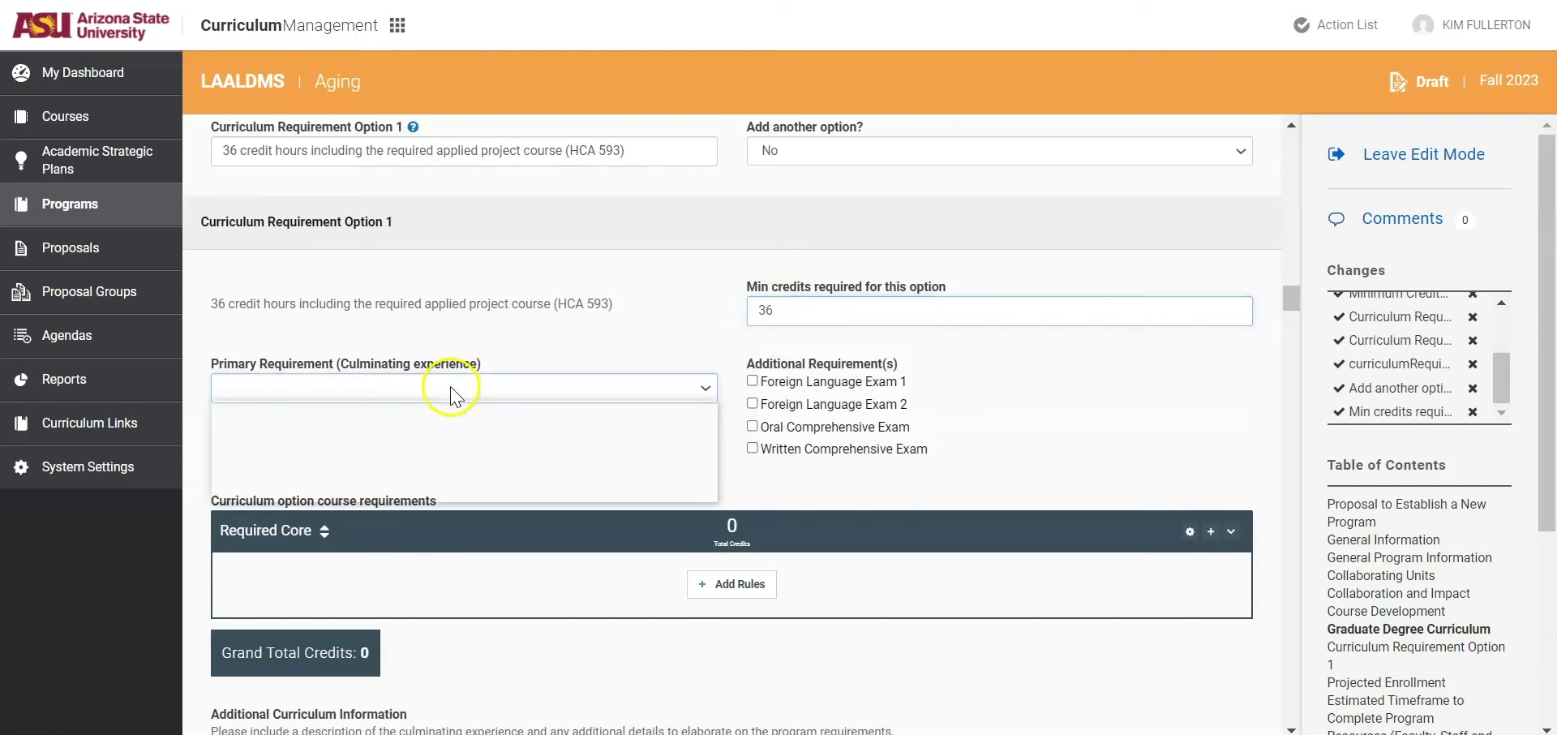
left_click(372, 428)
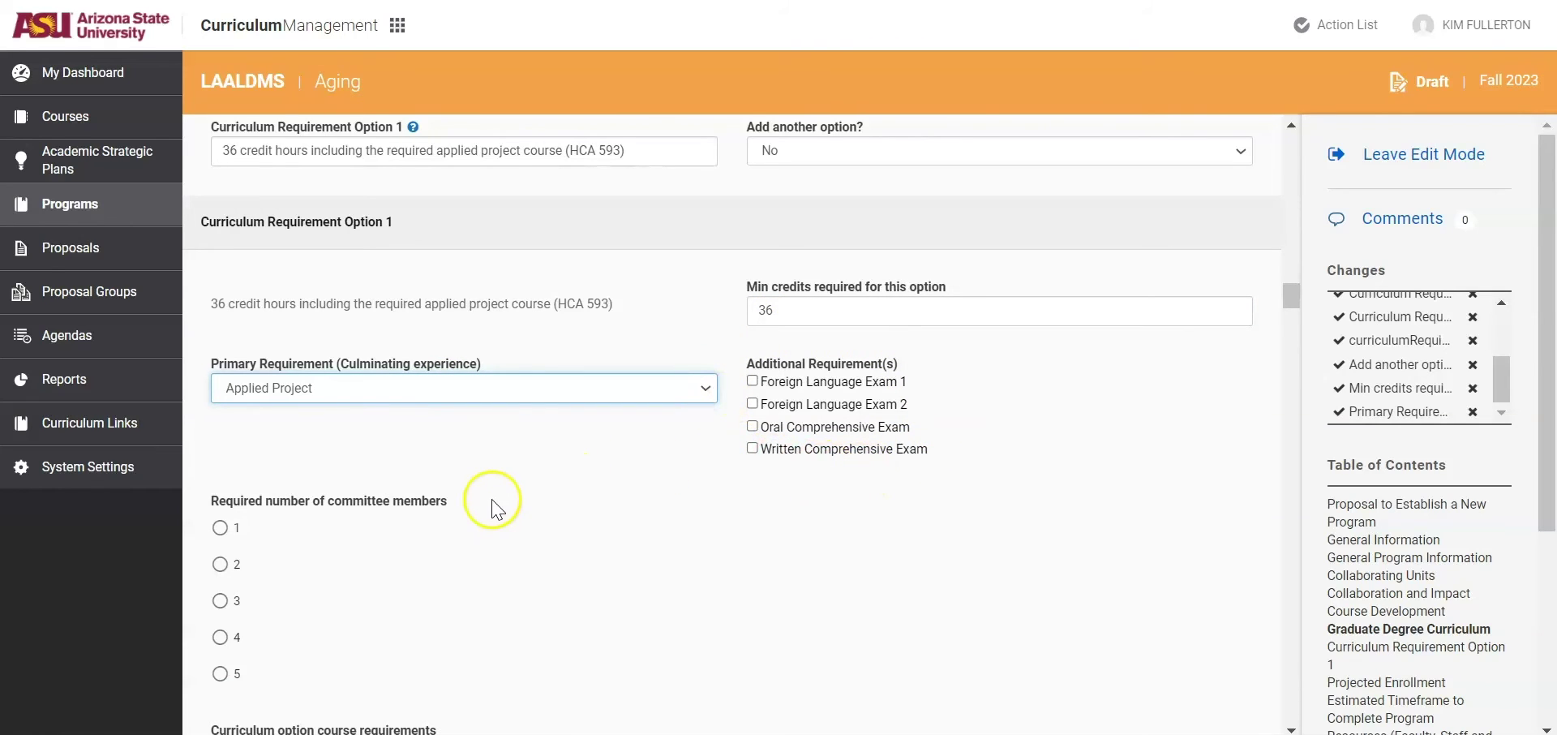
scroll(491, 503, "down", 3)
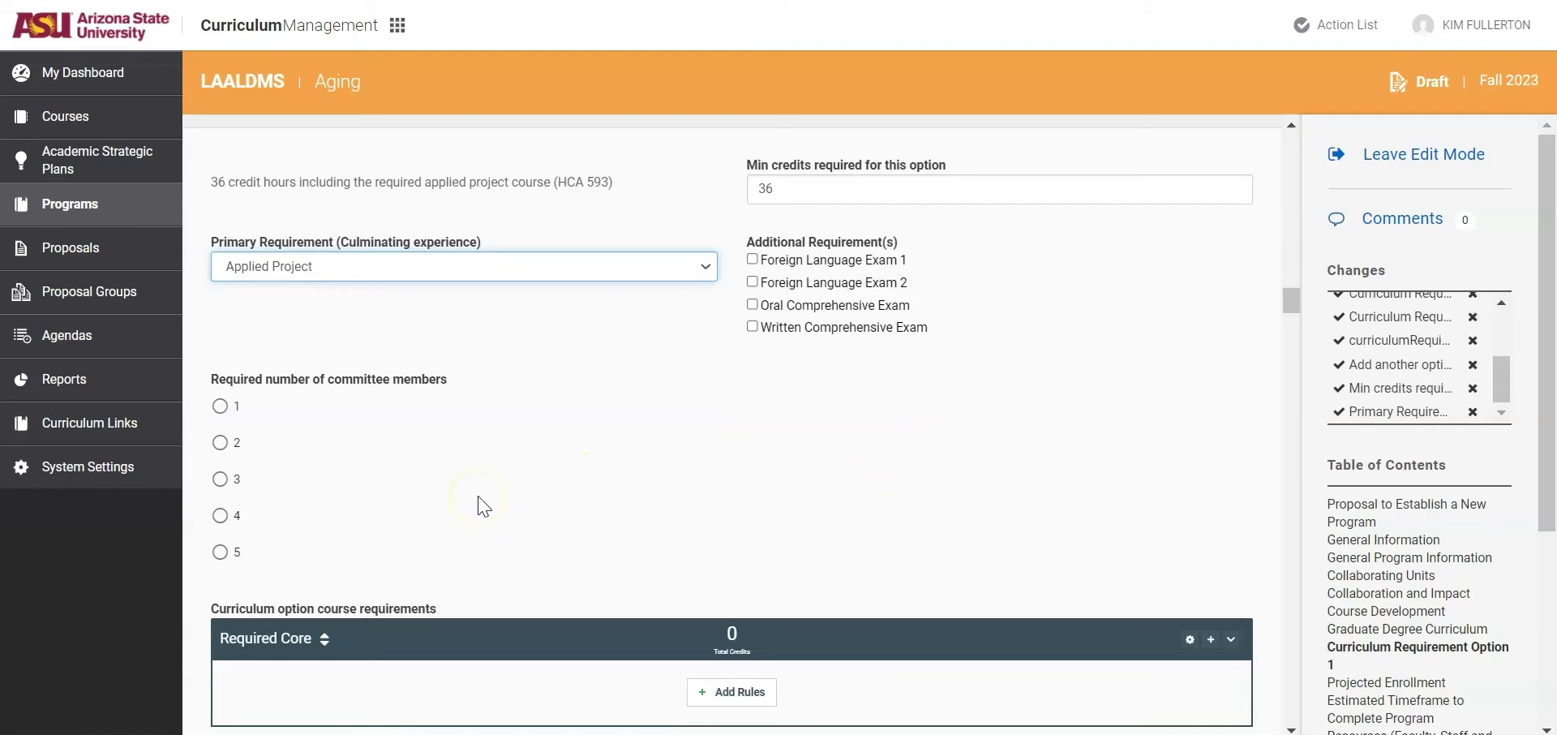
left_click(222, 481)
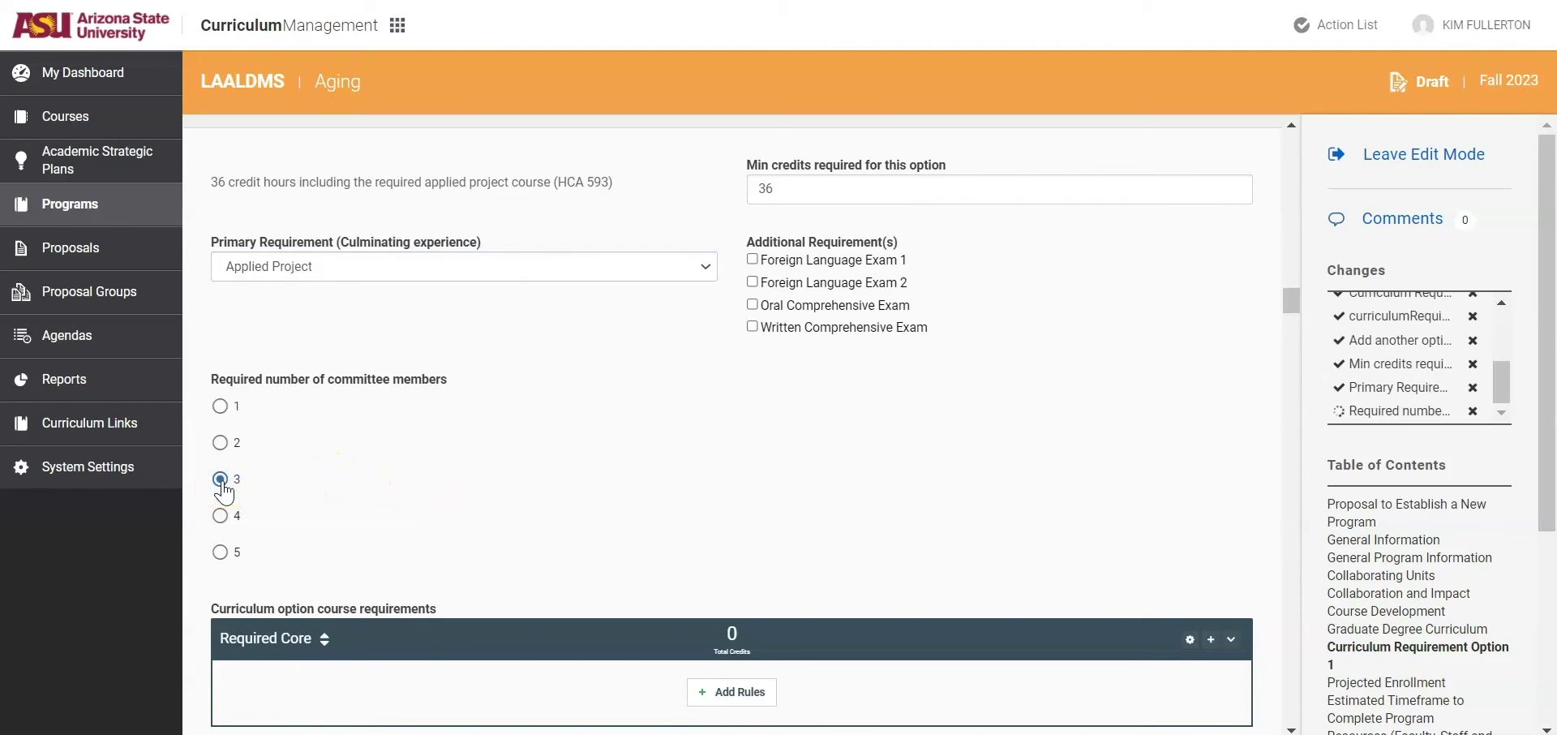
Add a Required Core rule for earning a minimum of 9 credits from selected courses
scroll(535, 359, "down", 4)
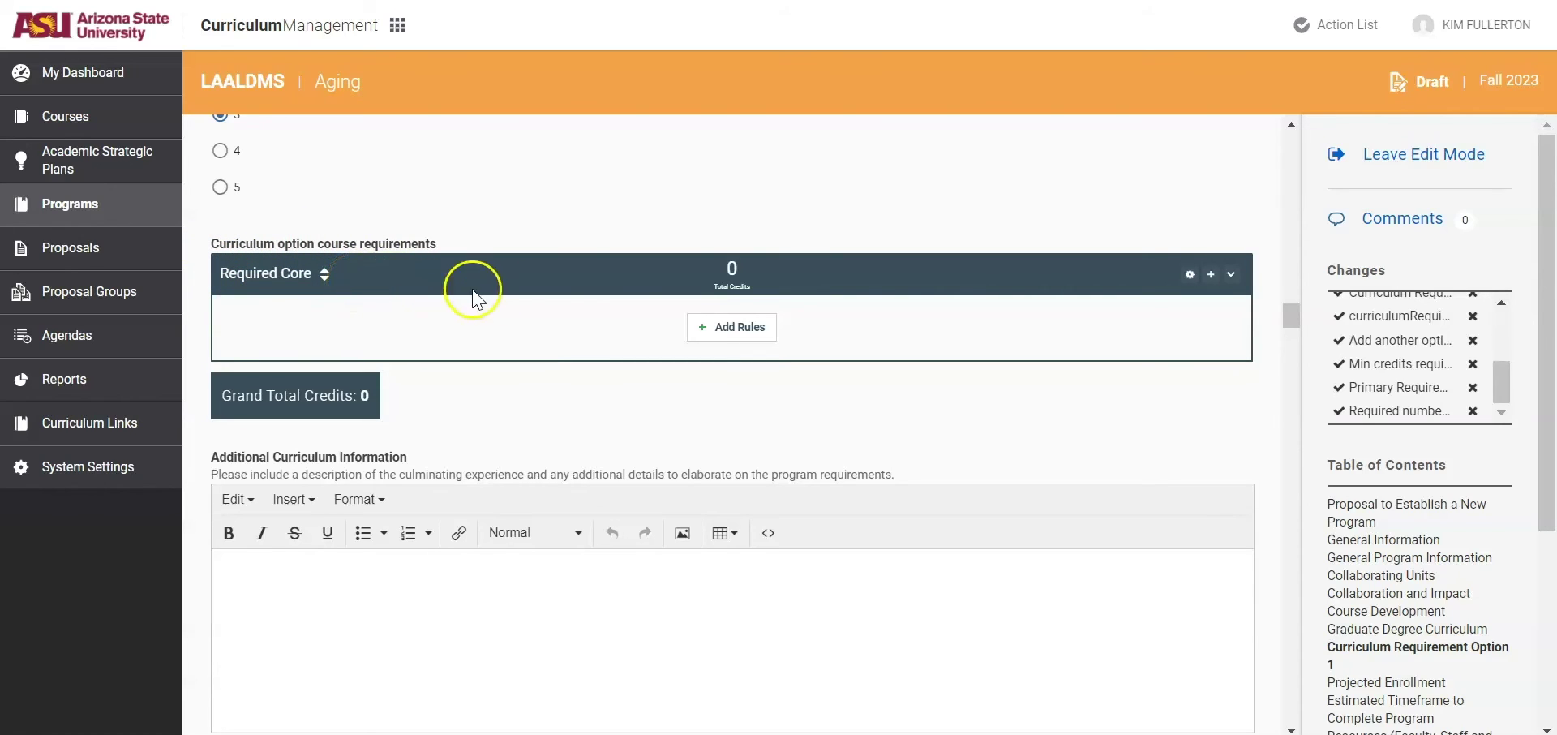
left_click(718, 339)
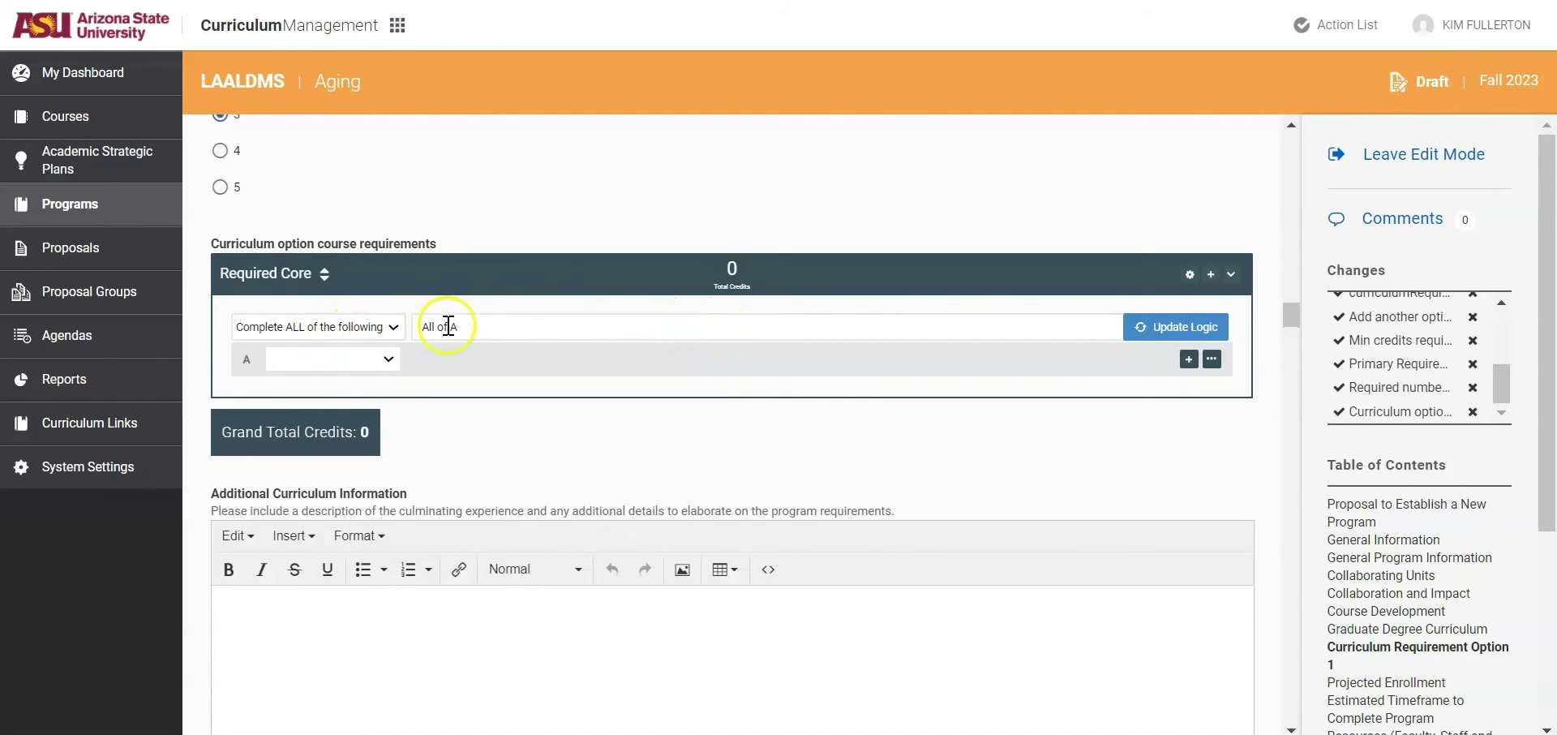
left_click(365, 358)
left_click(332, 395)
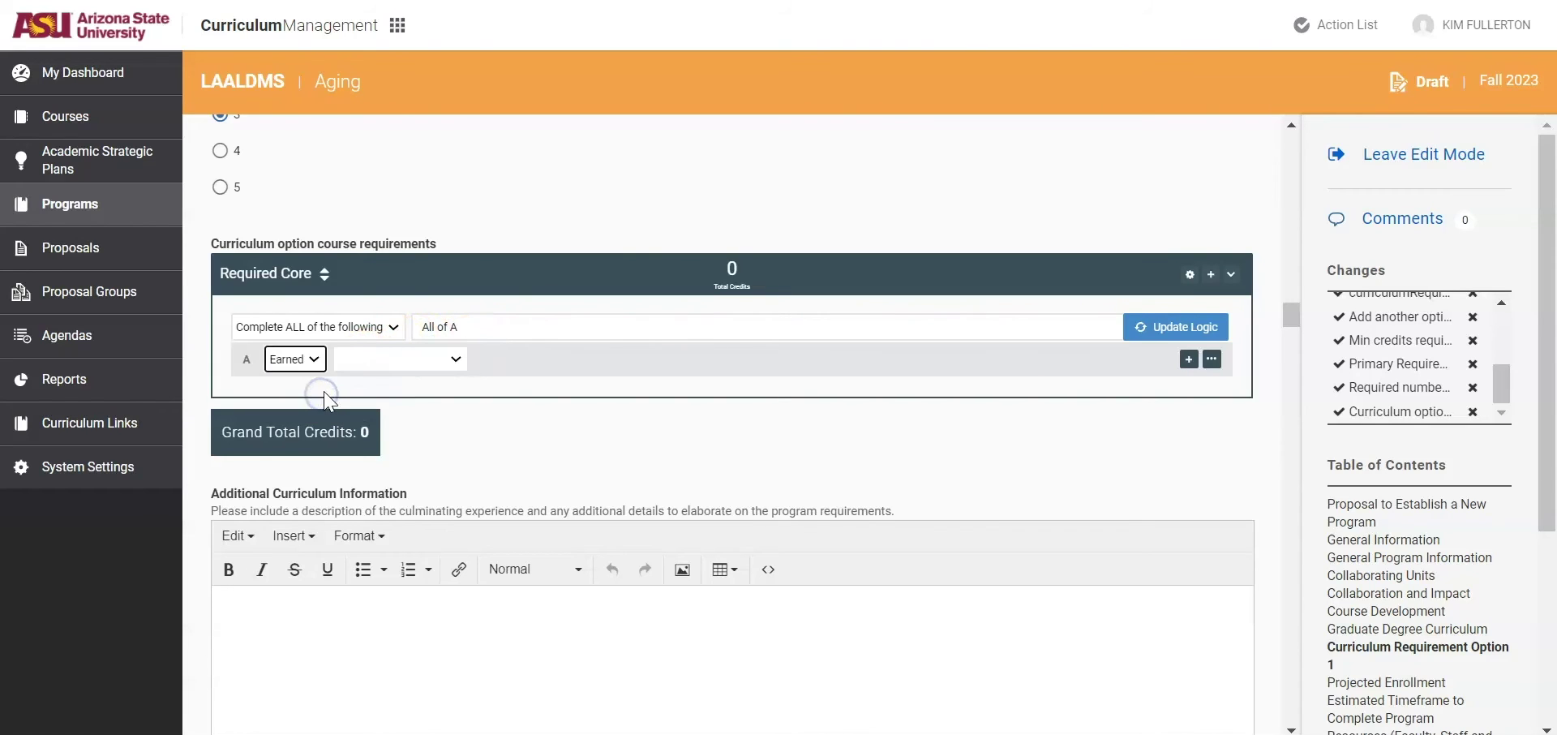
left_click(371, 363)
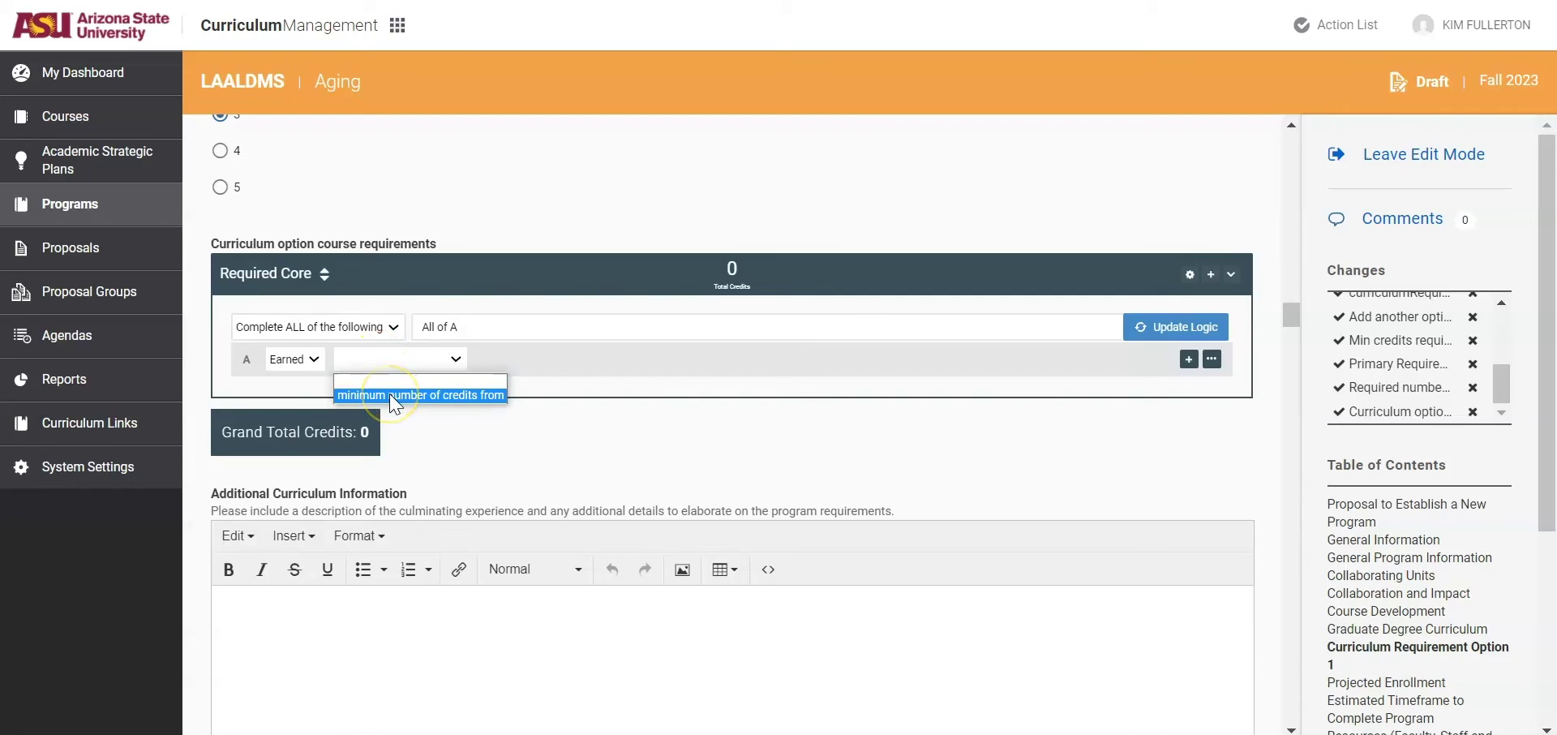
left_click(395, 396)
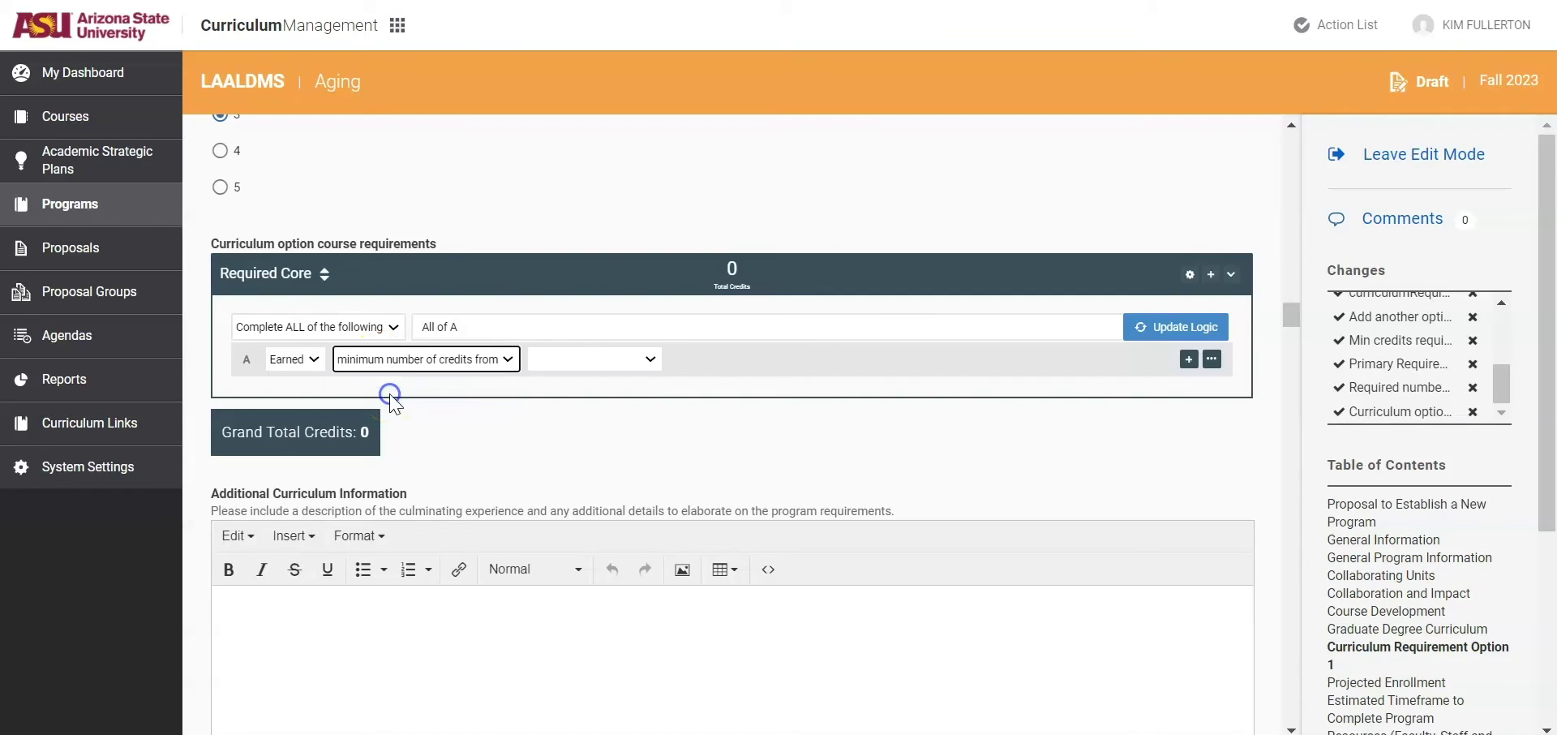
left_click(601, 359)
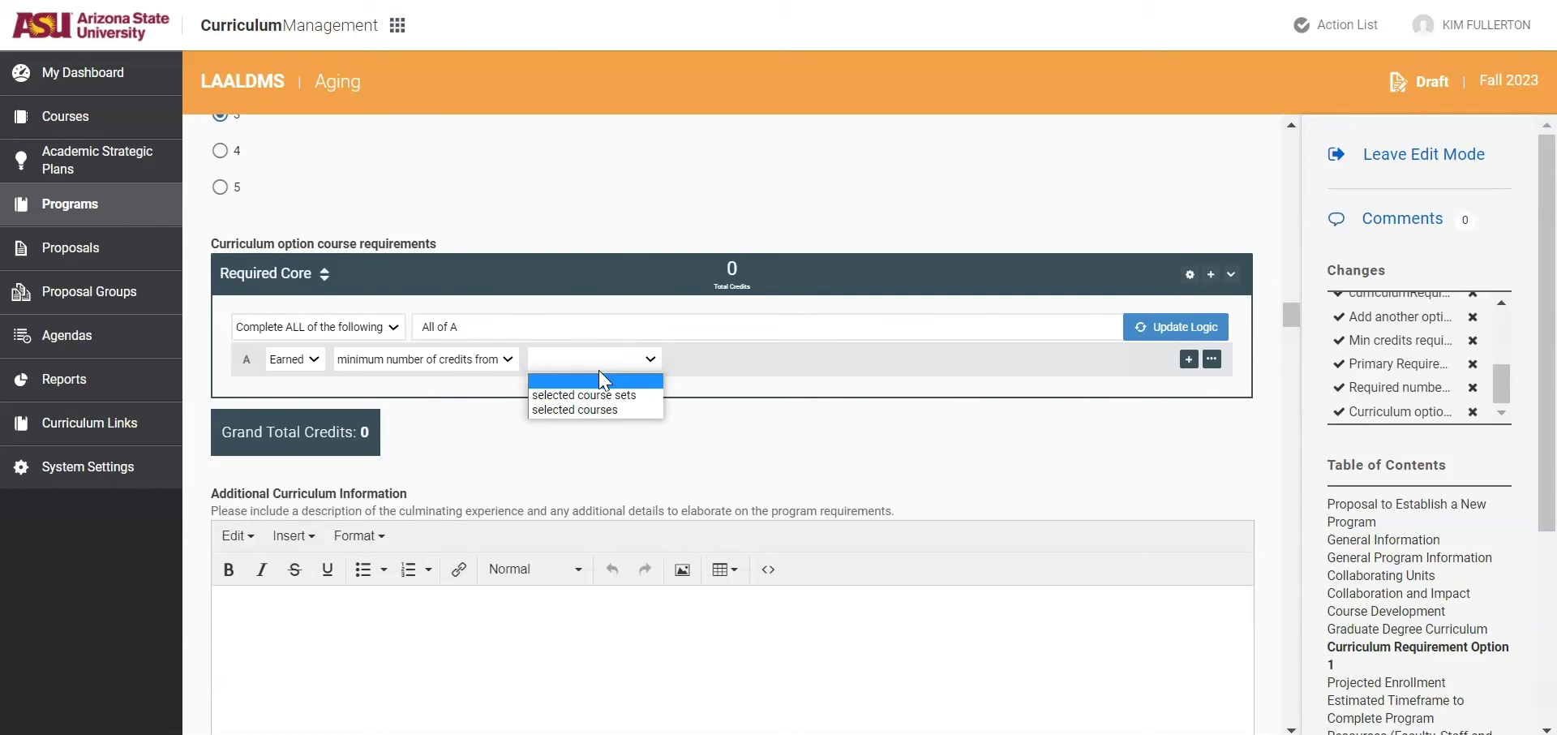
left_click(580, 409)
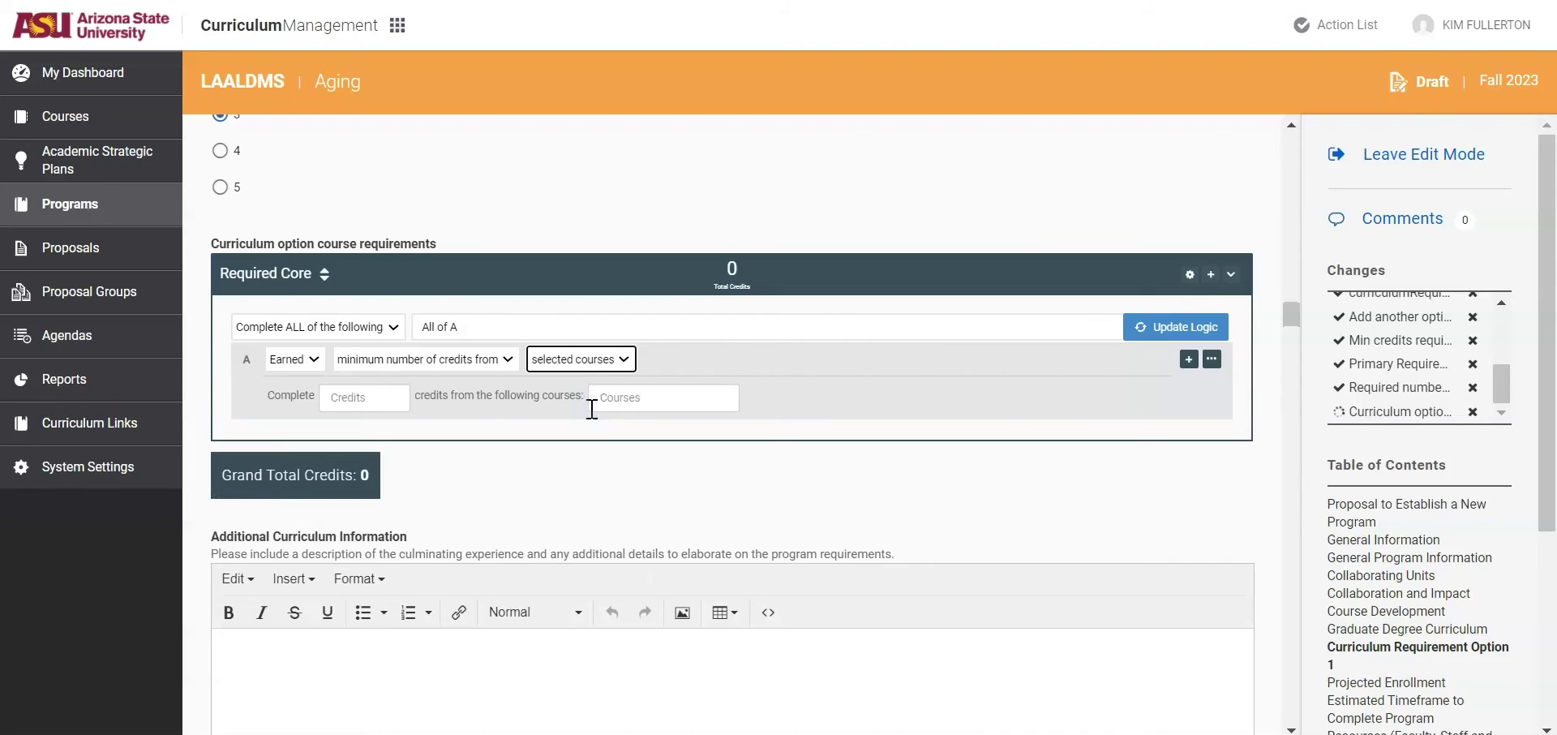
left_click(354, 397)
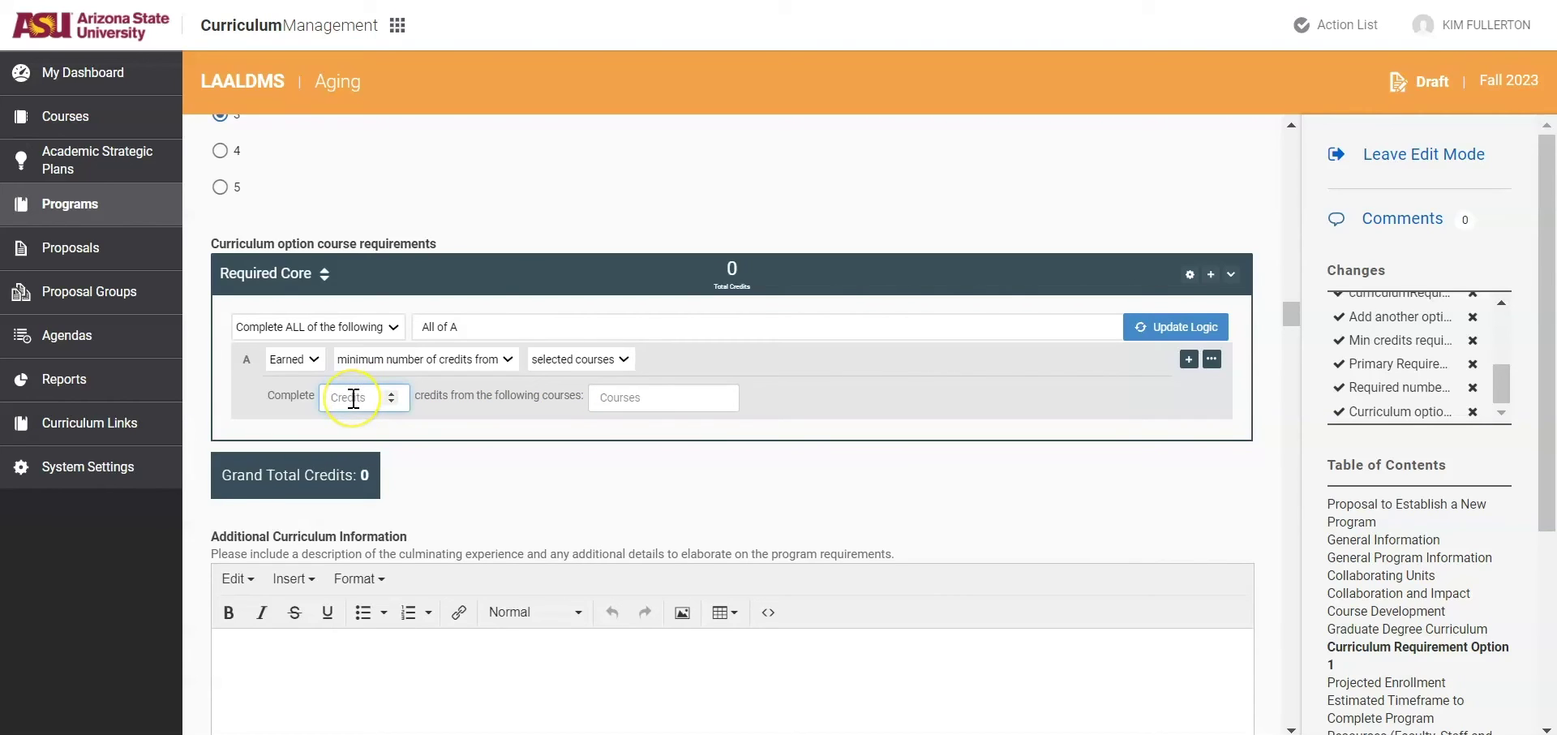
type("9")
Add HST 590, BIO 305 and EDP 654 as the selected courses of the Required Core rule
left_click(619, 398)
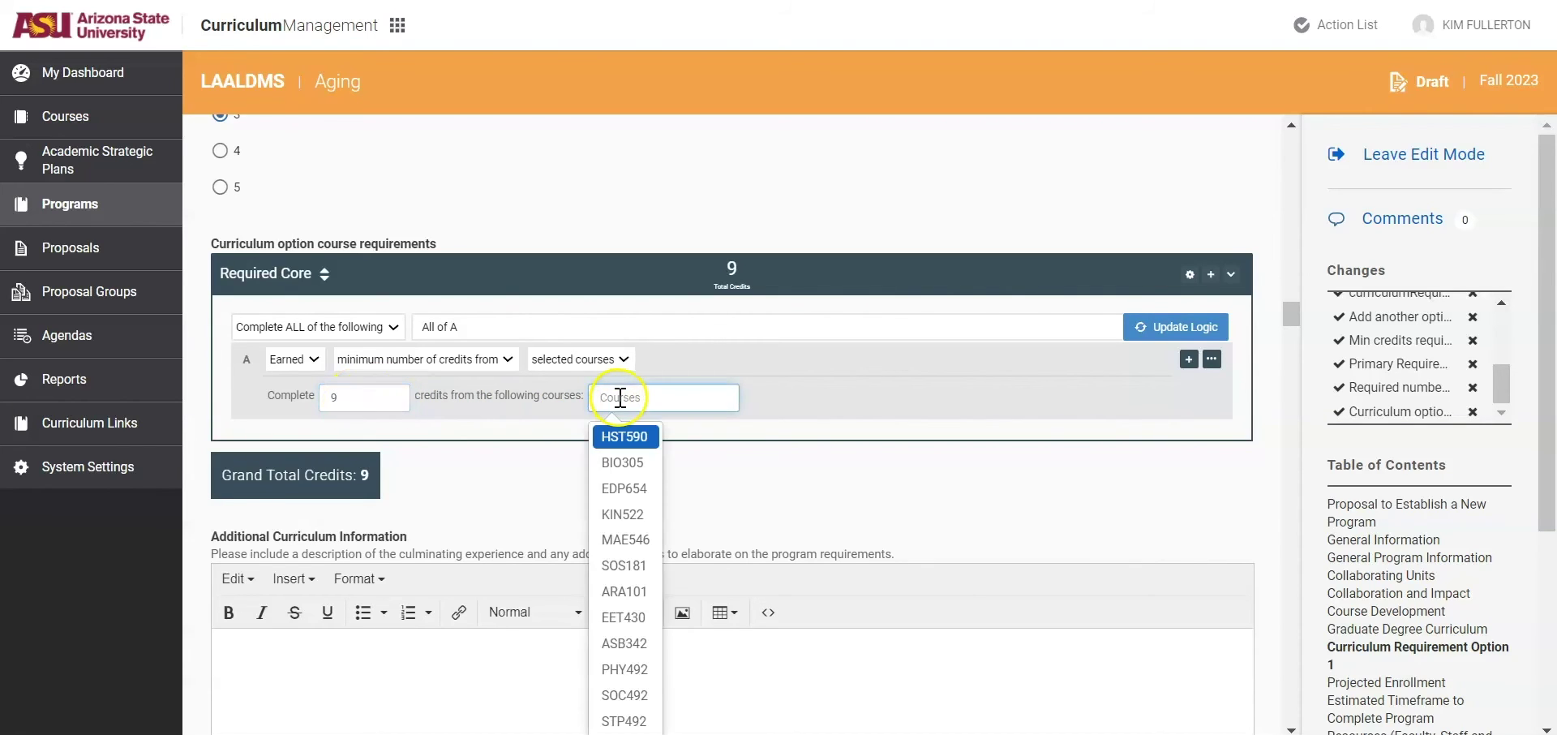
left_click(632, 445)
left_click(634, 397)
left_click(637, 462)
left_click(636, 396)
left_click(631, 490)
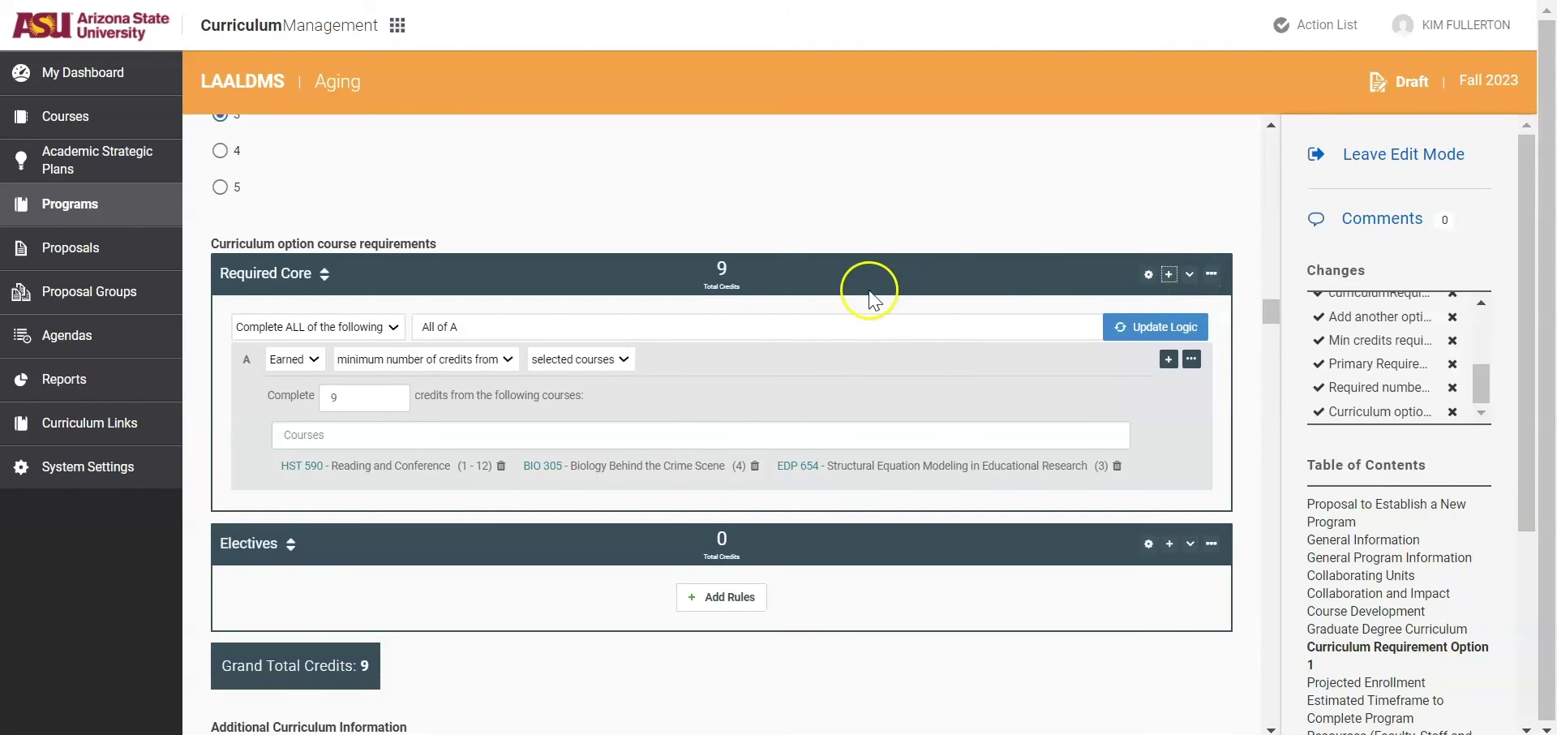
Choose Electives as the category of the requirement section below Required Core
left_click(260, 545)
left_click(261, 543)
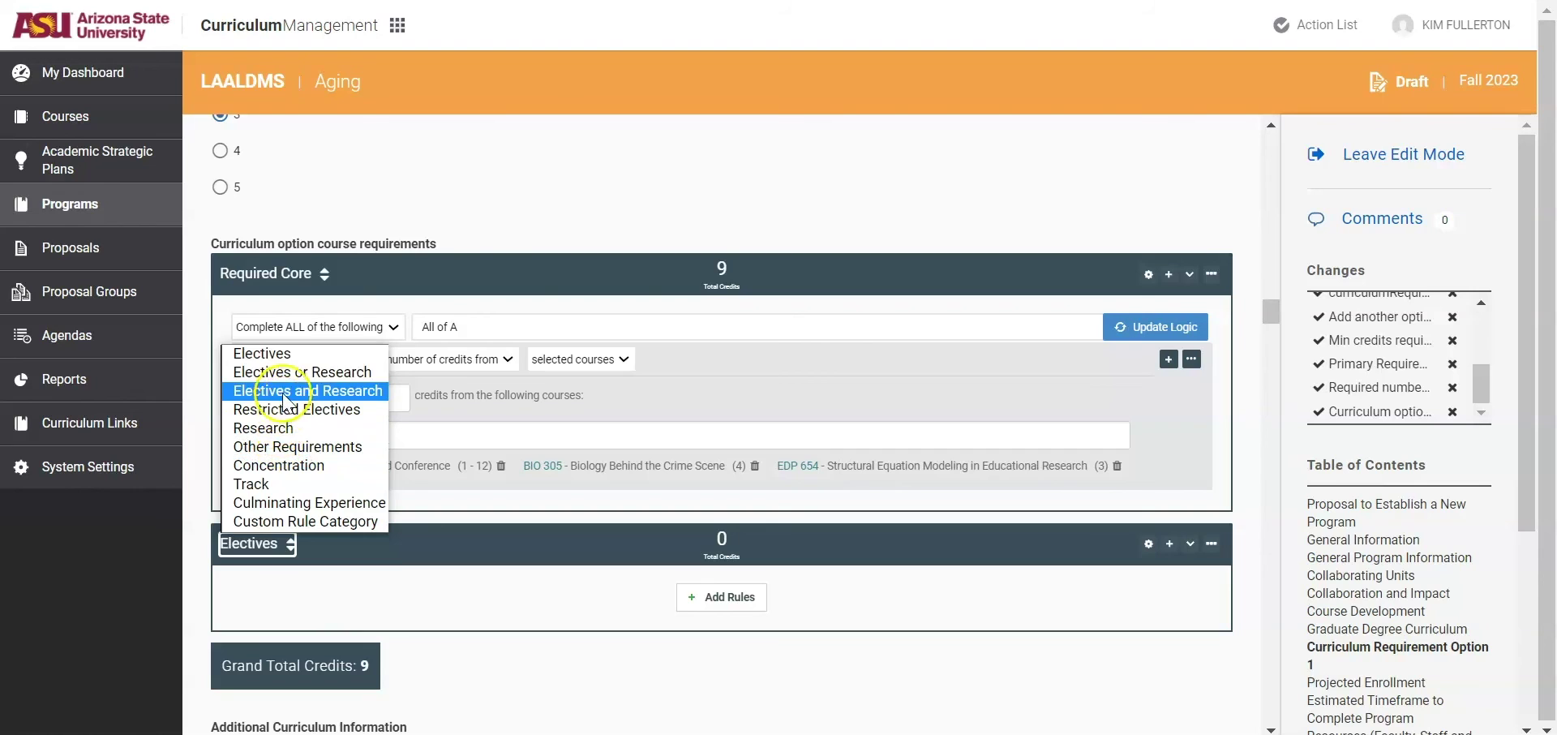
left_click(286, 355)
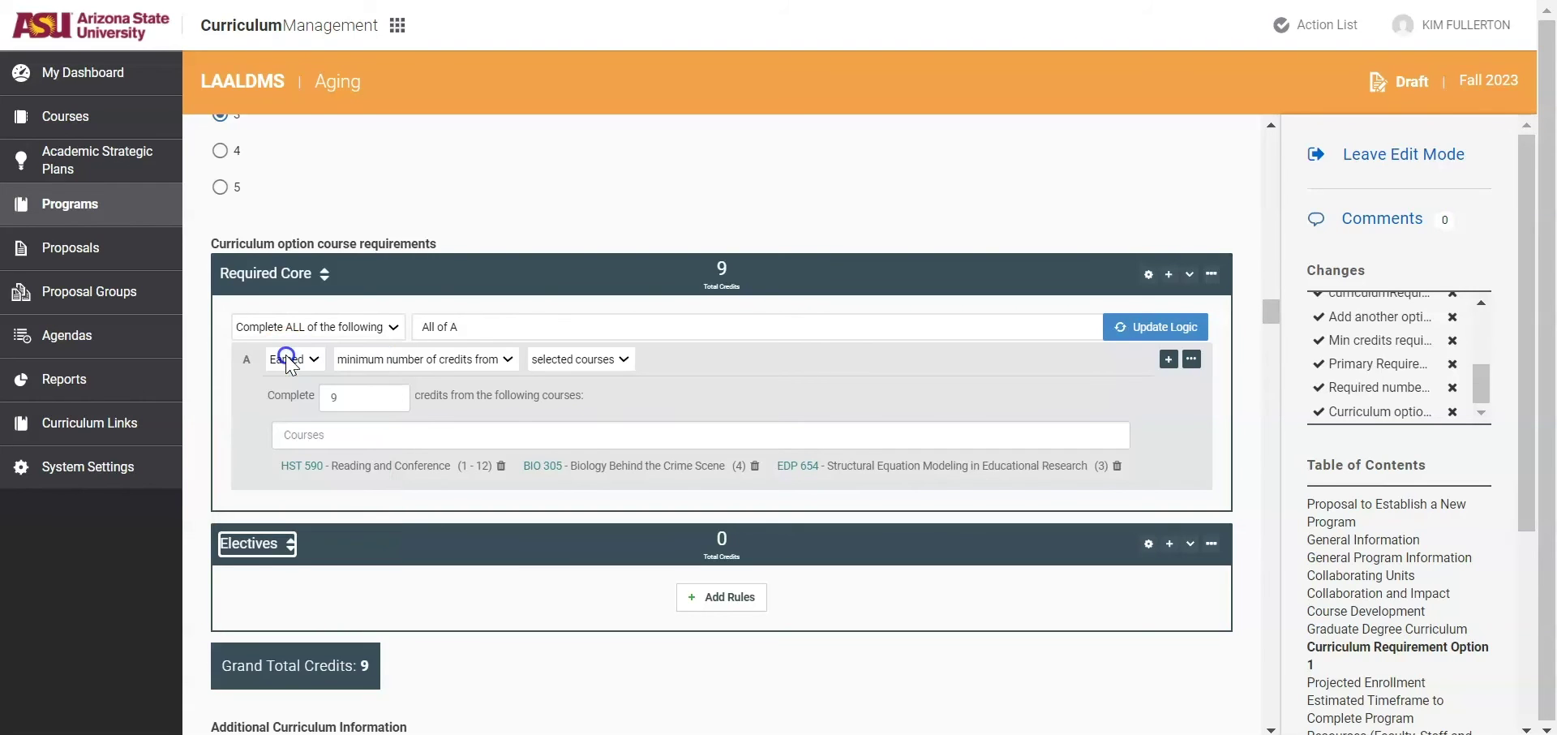
Add an Electives rule for earning a minimum of 21 credits from selected course sets
scroll(284, 527, "down", 2)
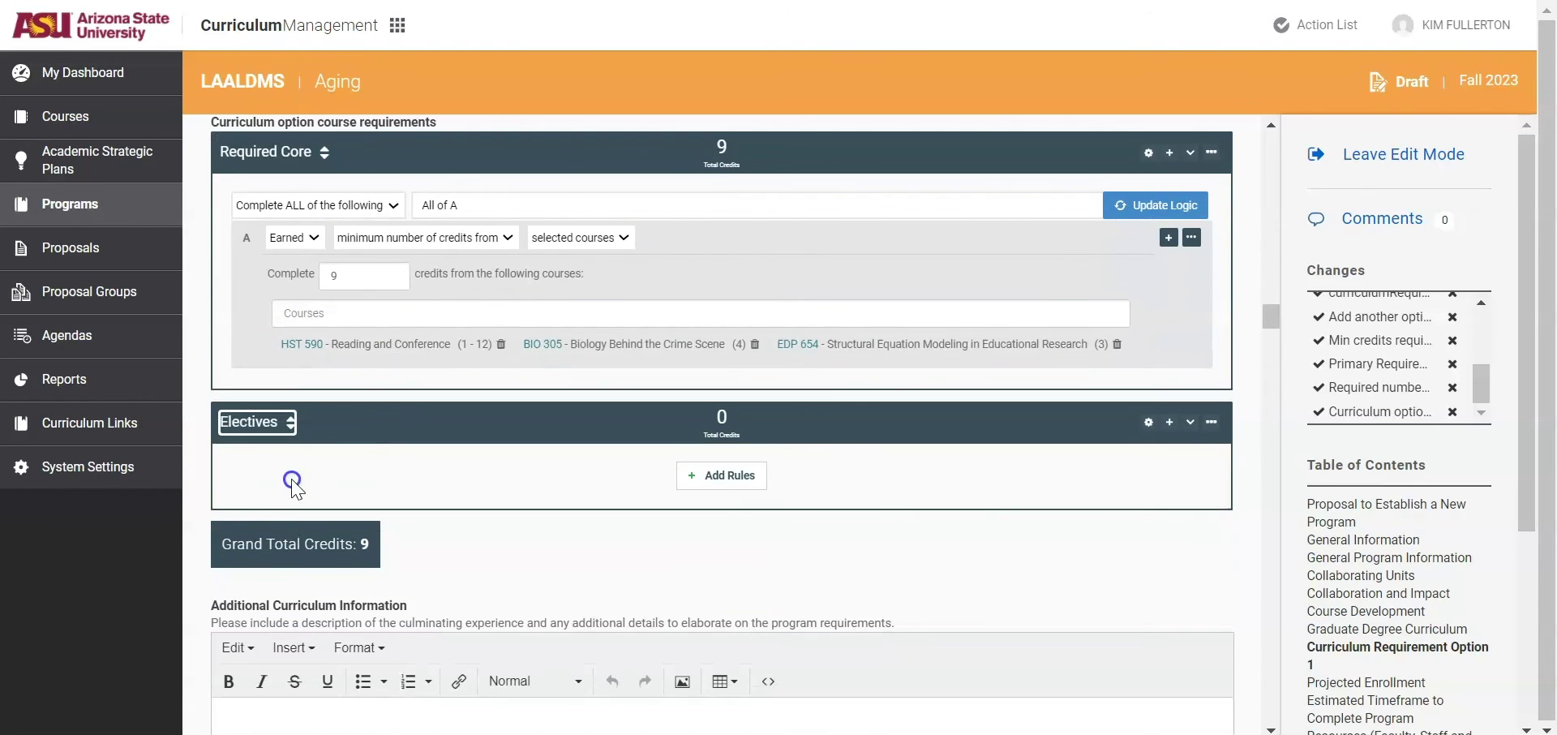
left_click(706, 475)
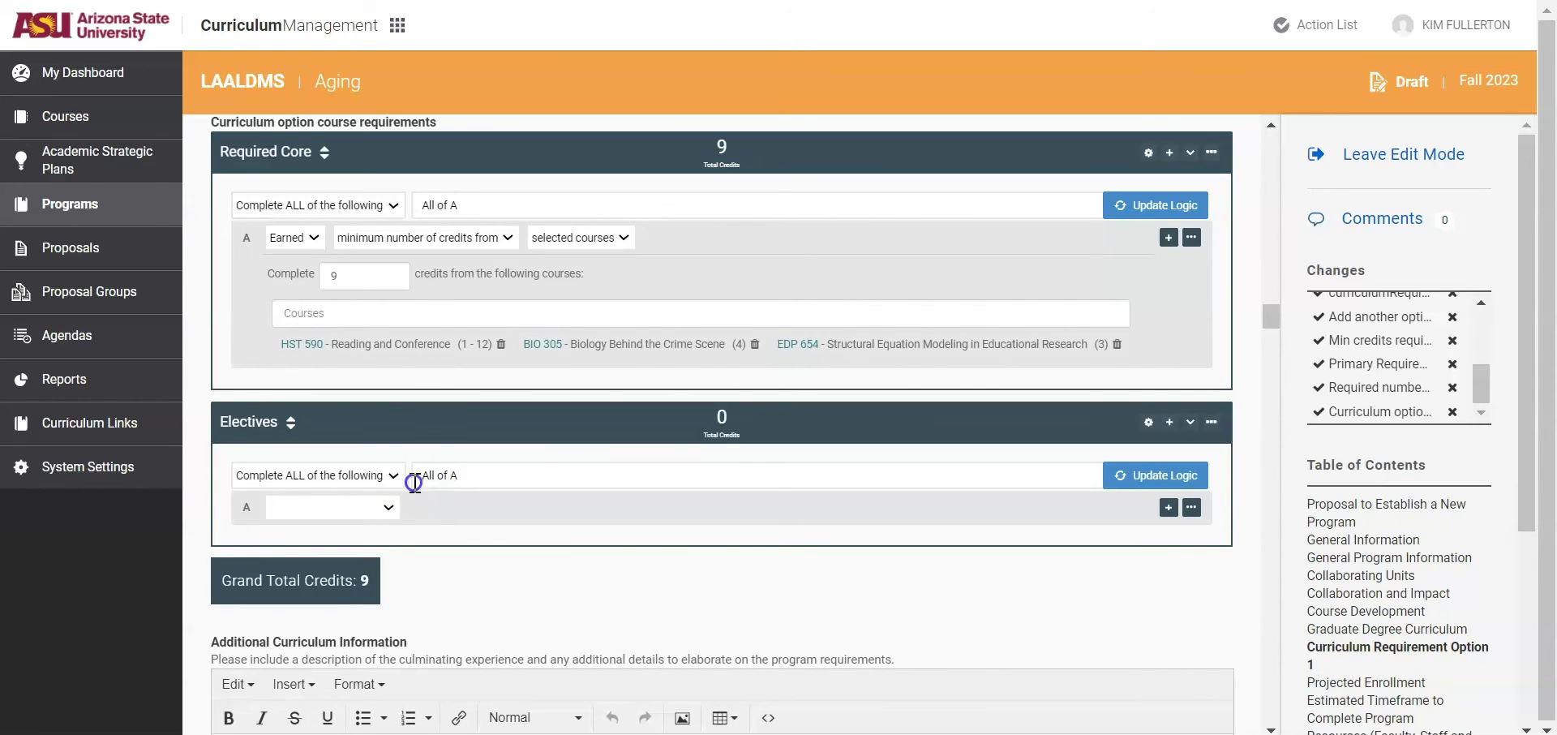
left_click(388, 507)
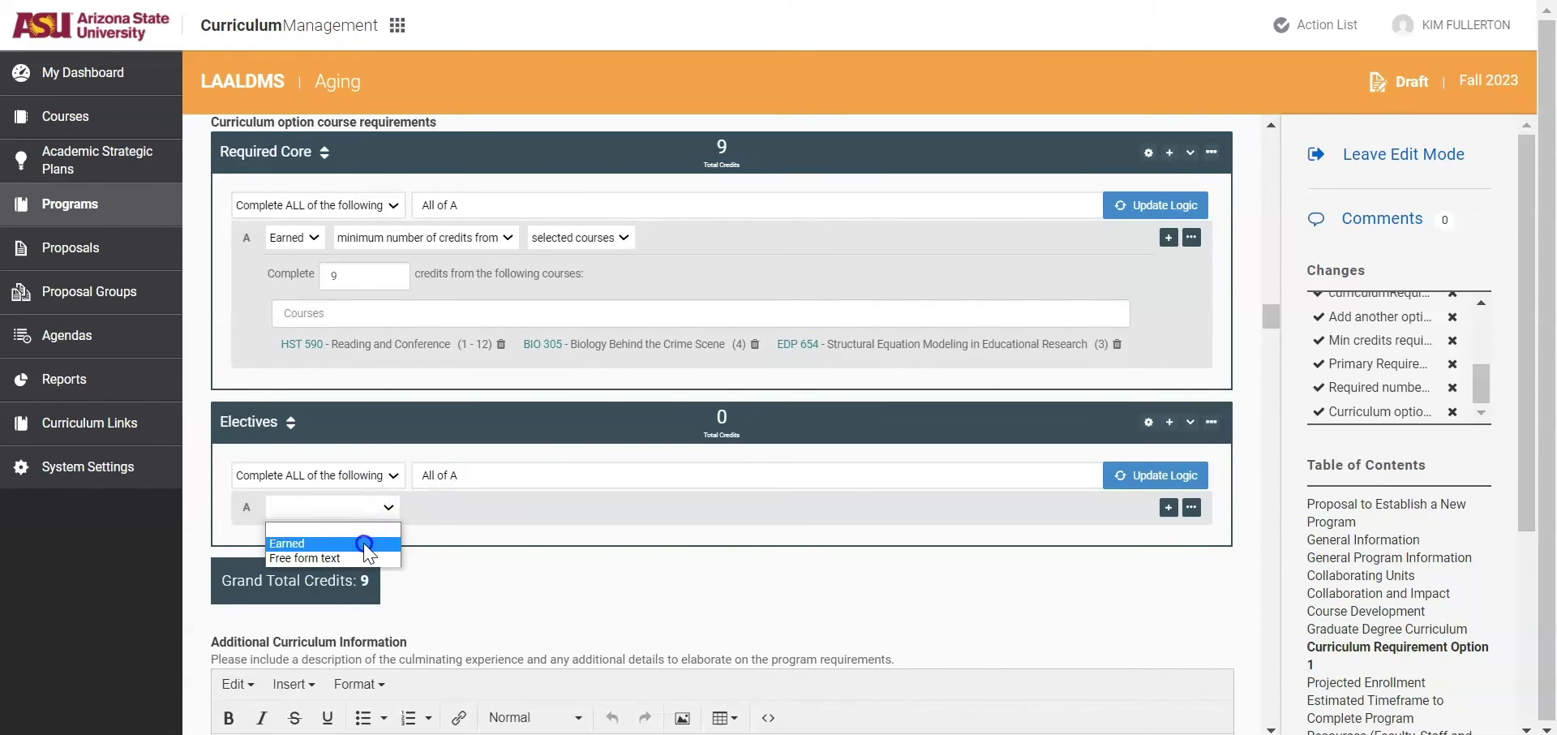
left_click(371, 543)
left_click(436, 506)
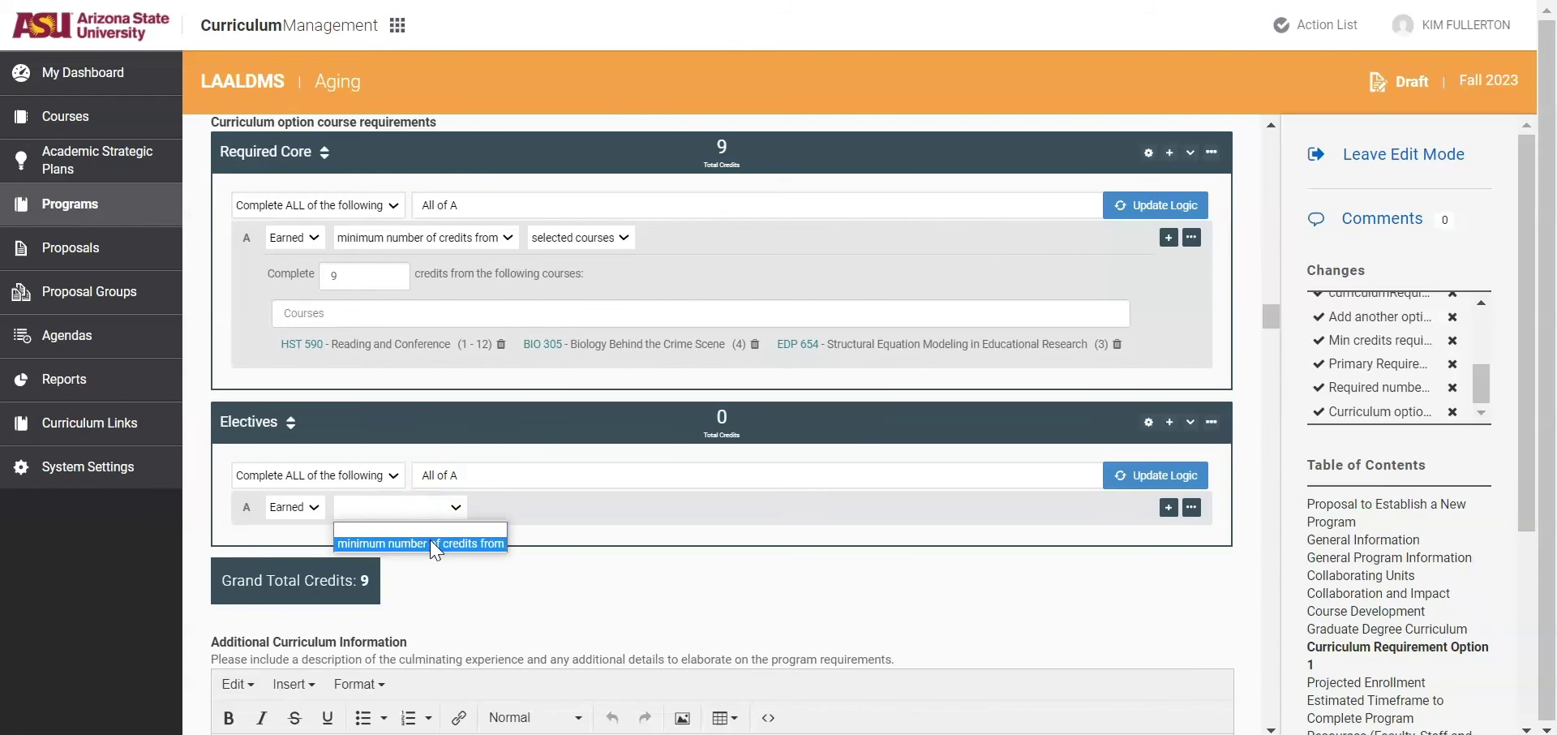
left_click(422, 543)
left_click(556, 509)
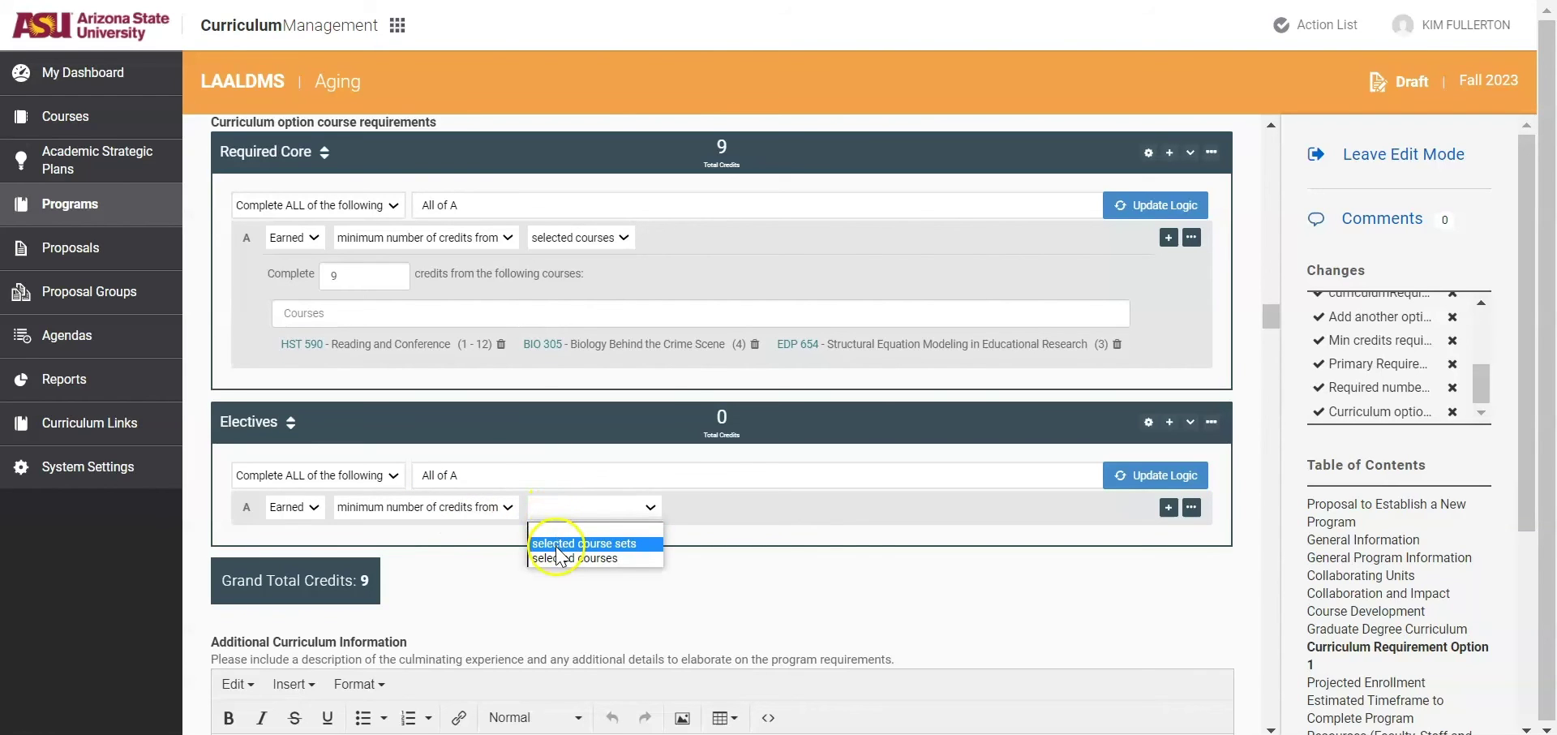
left_click(561, 545)
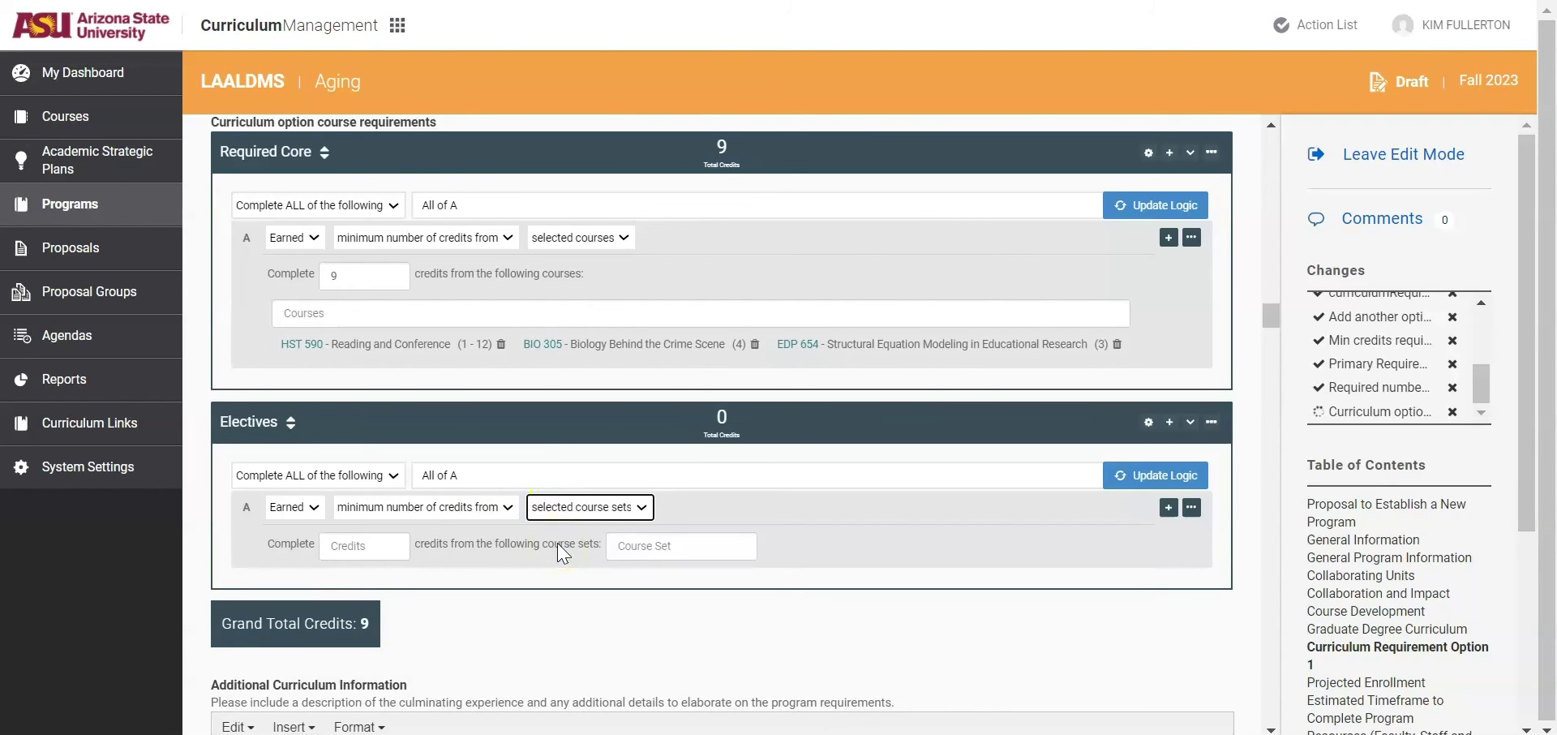
left_click(360, 546)
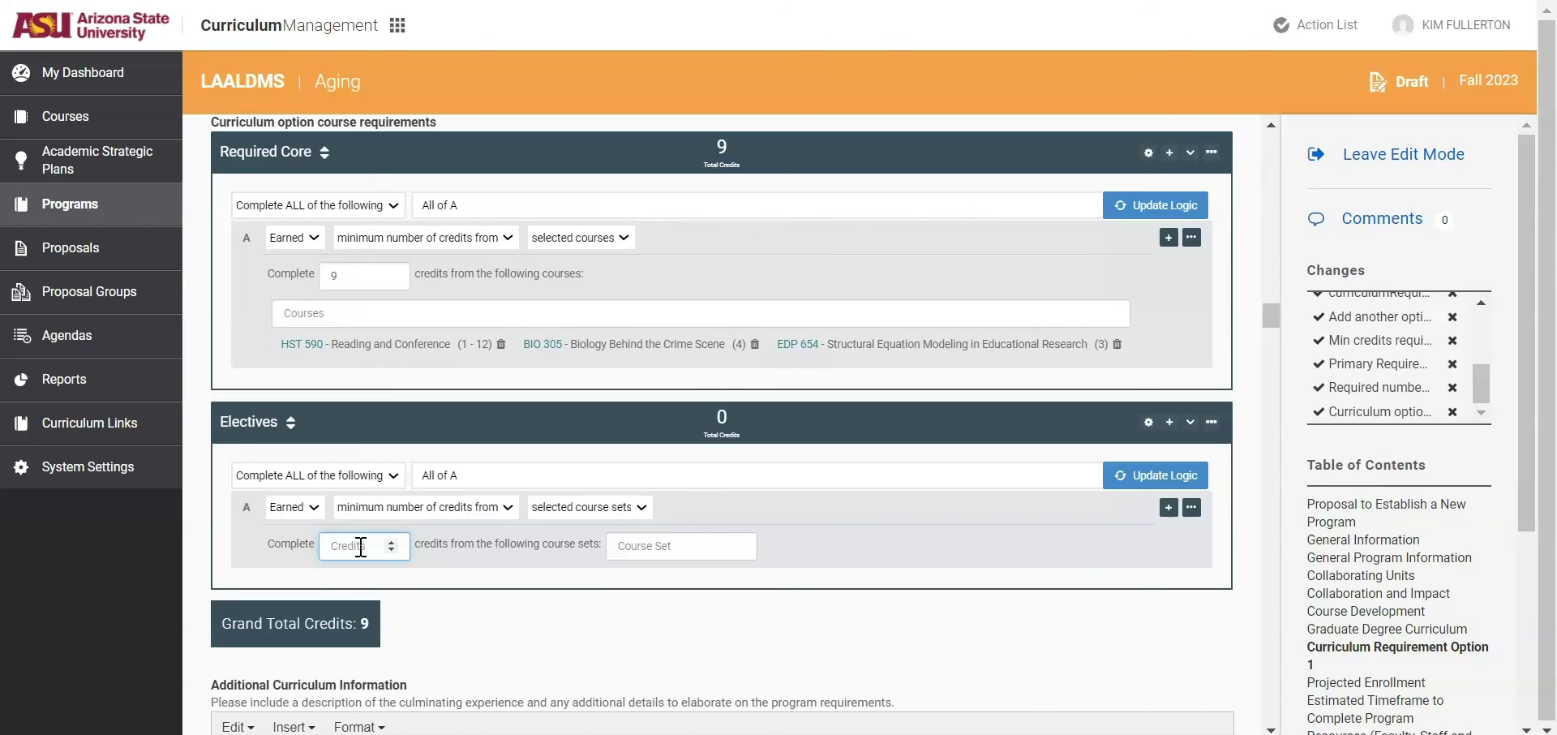
type("21")
left_click(829, 549)
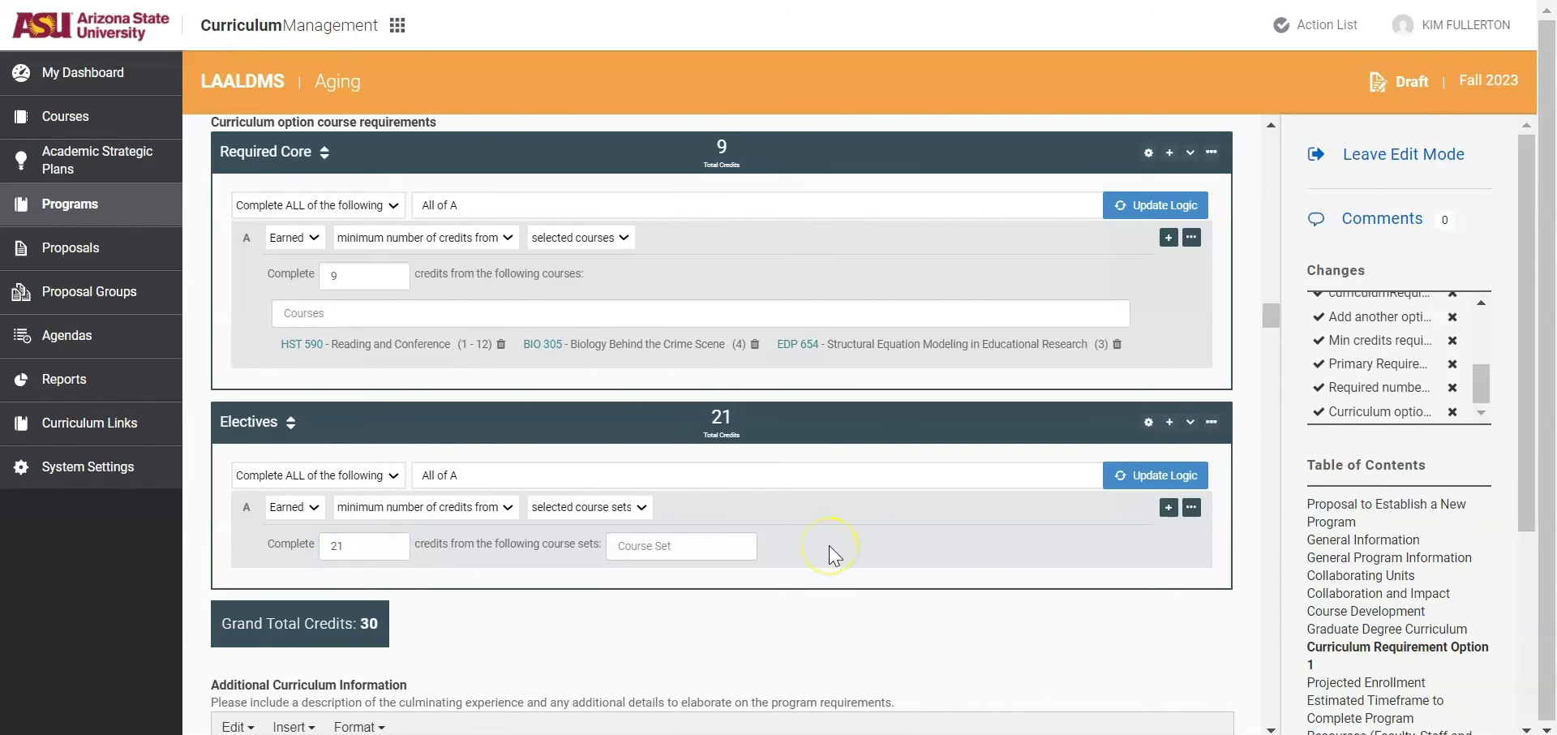
Add the course sets iPOS open courses (500 level) and iPOS open courses (600 level) to the Electives rule
left_click(652, 546)
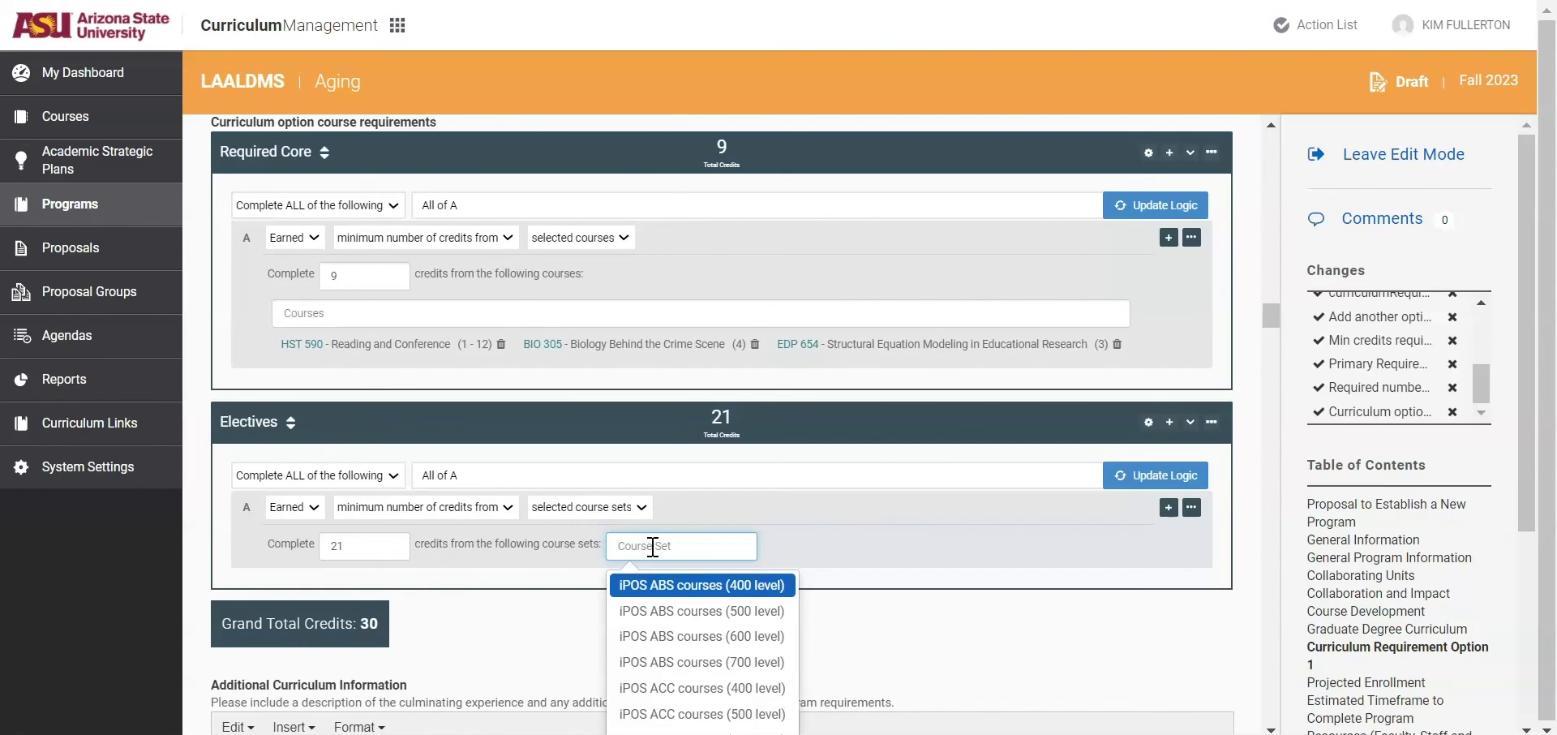
type("iPOS open")
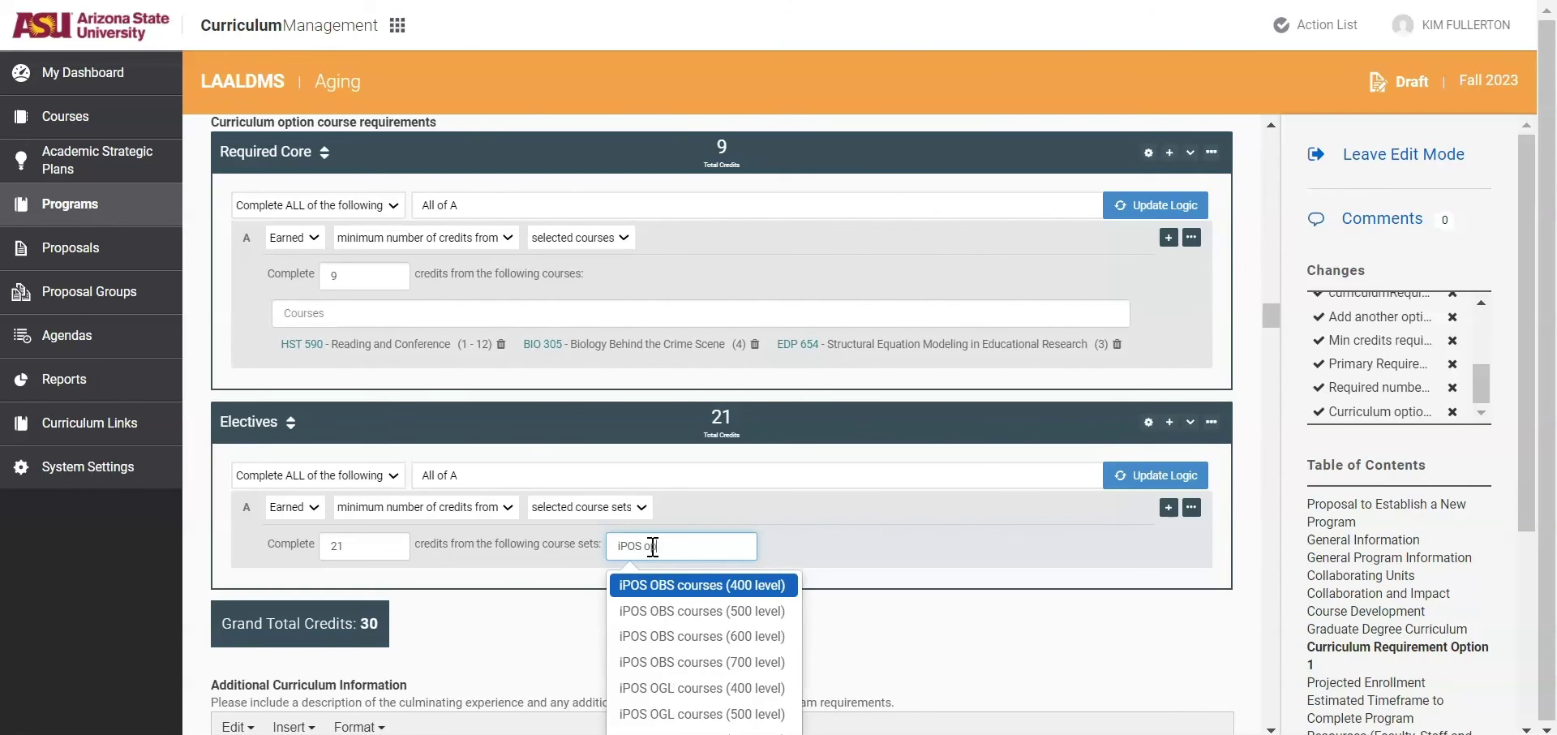
key("Down")
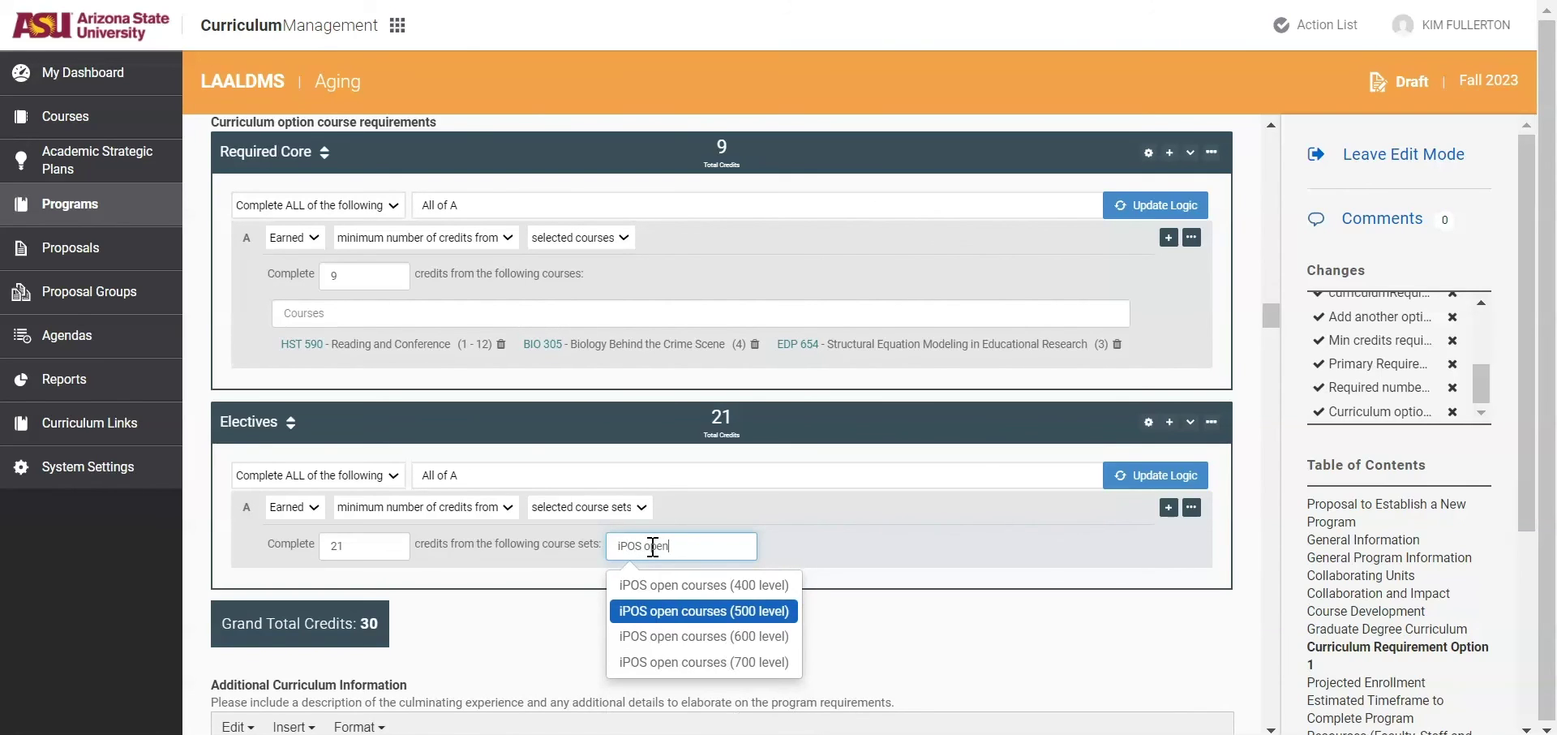
key("Return")
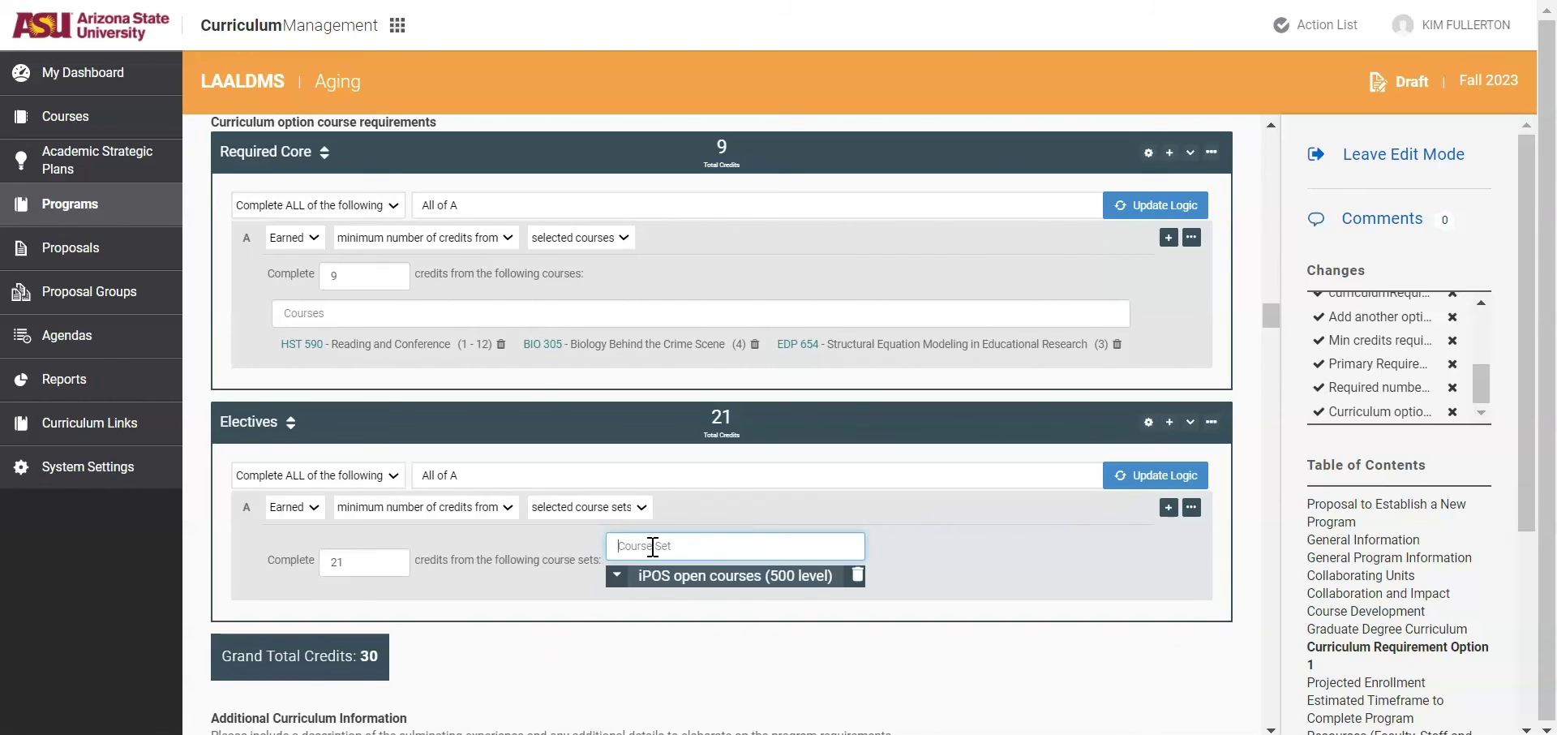
type("iPOS ope")
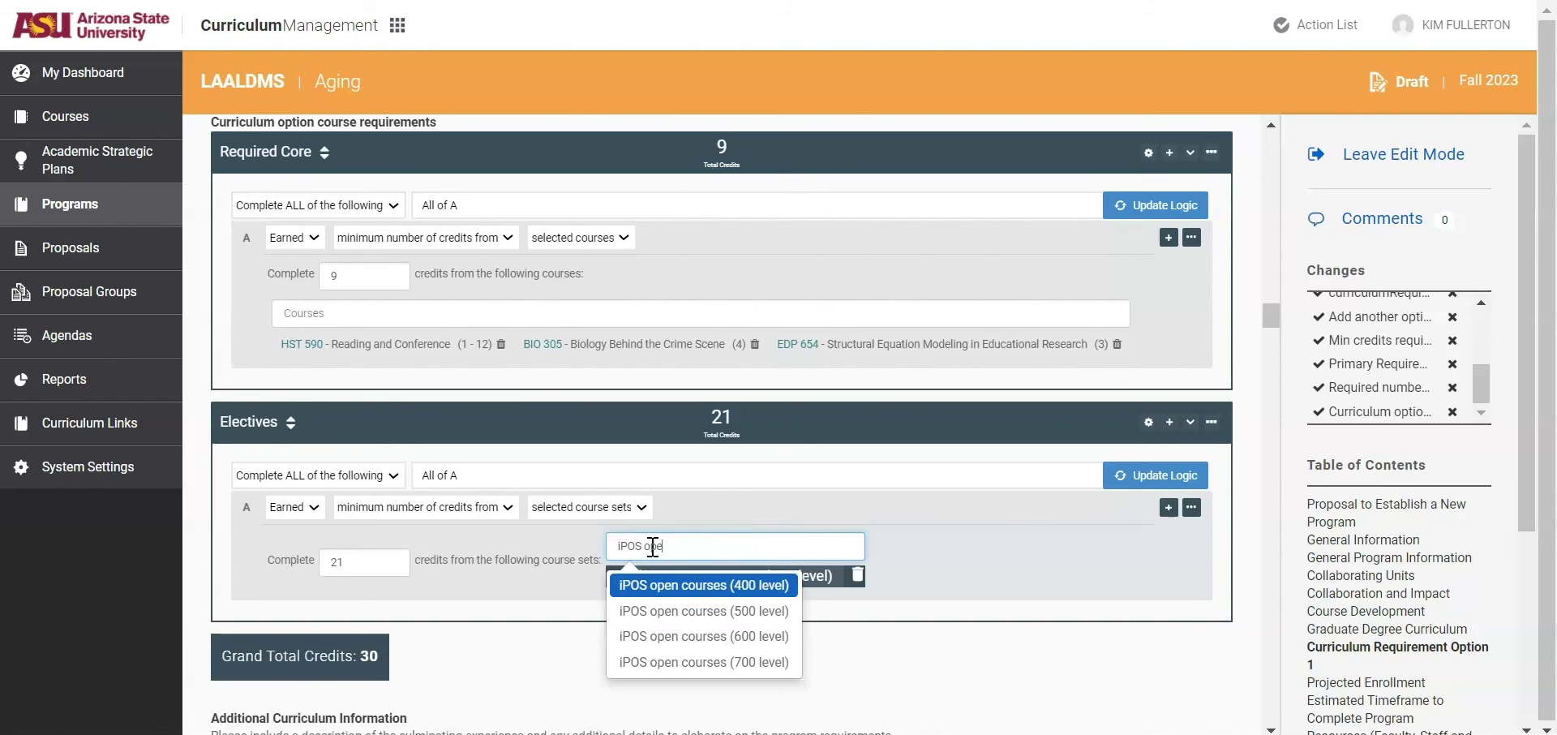
key("Down")
key("Down")
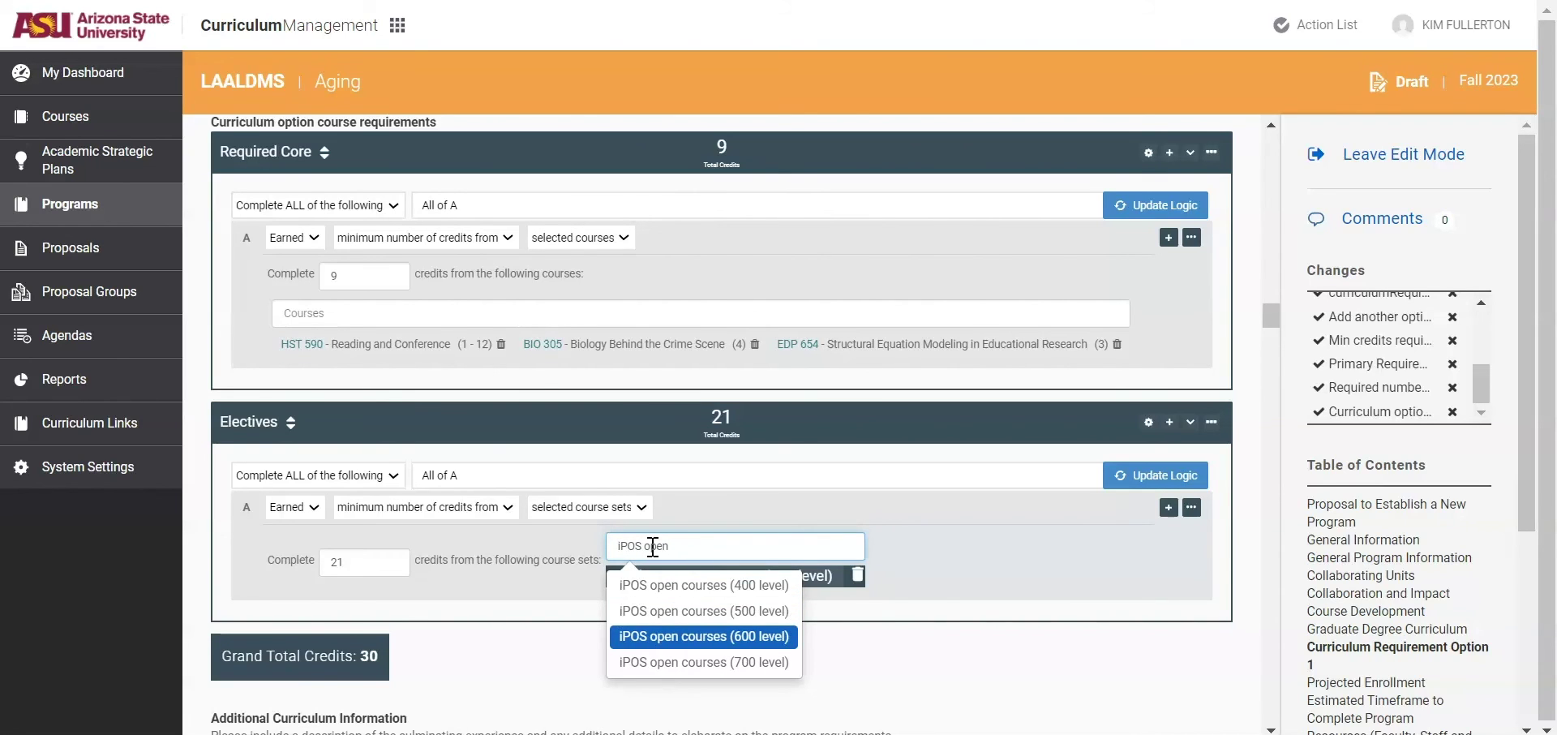
key("Return")
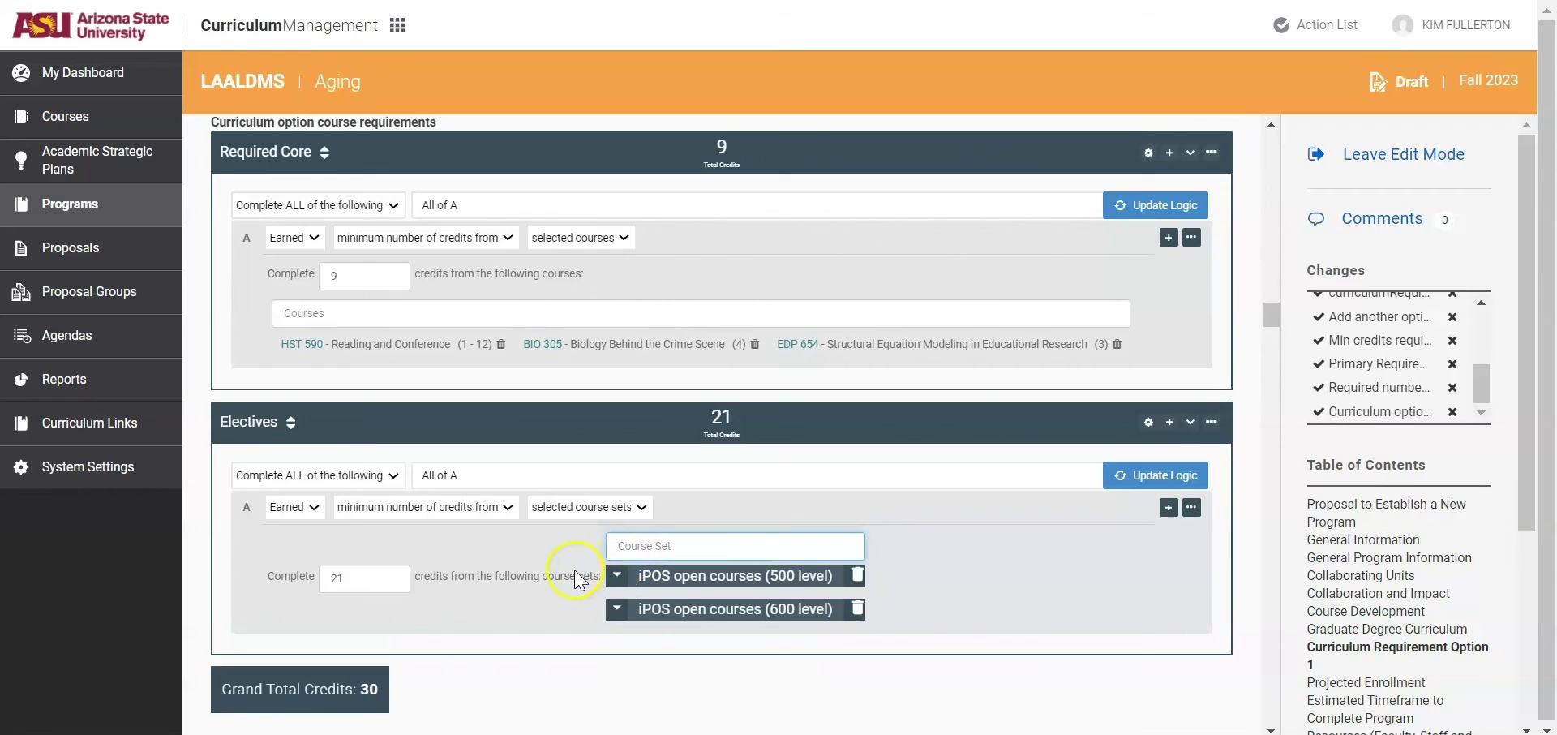
Add another requirement section below Electives and set its category to Culminating Experience
scroll(576, 578, "down", 2)
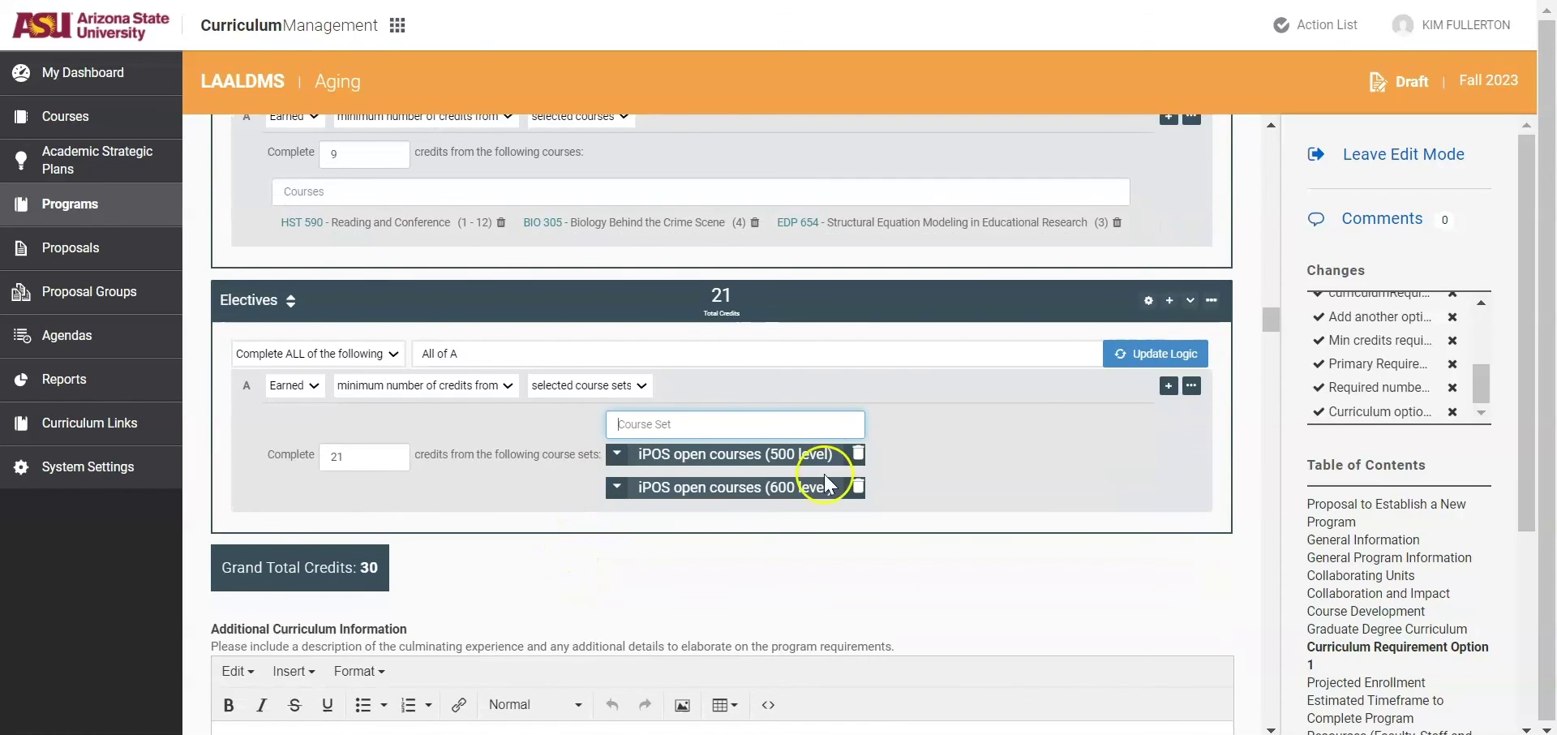
left_click(1170, 302)
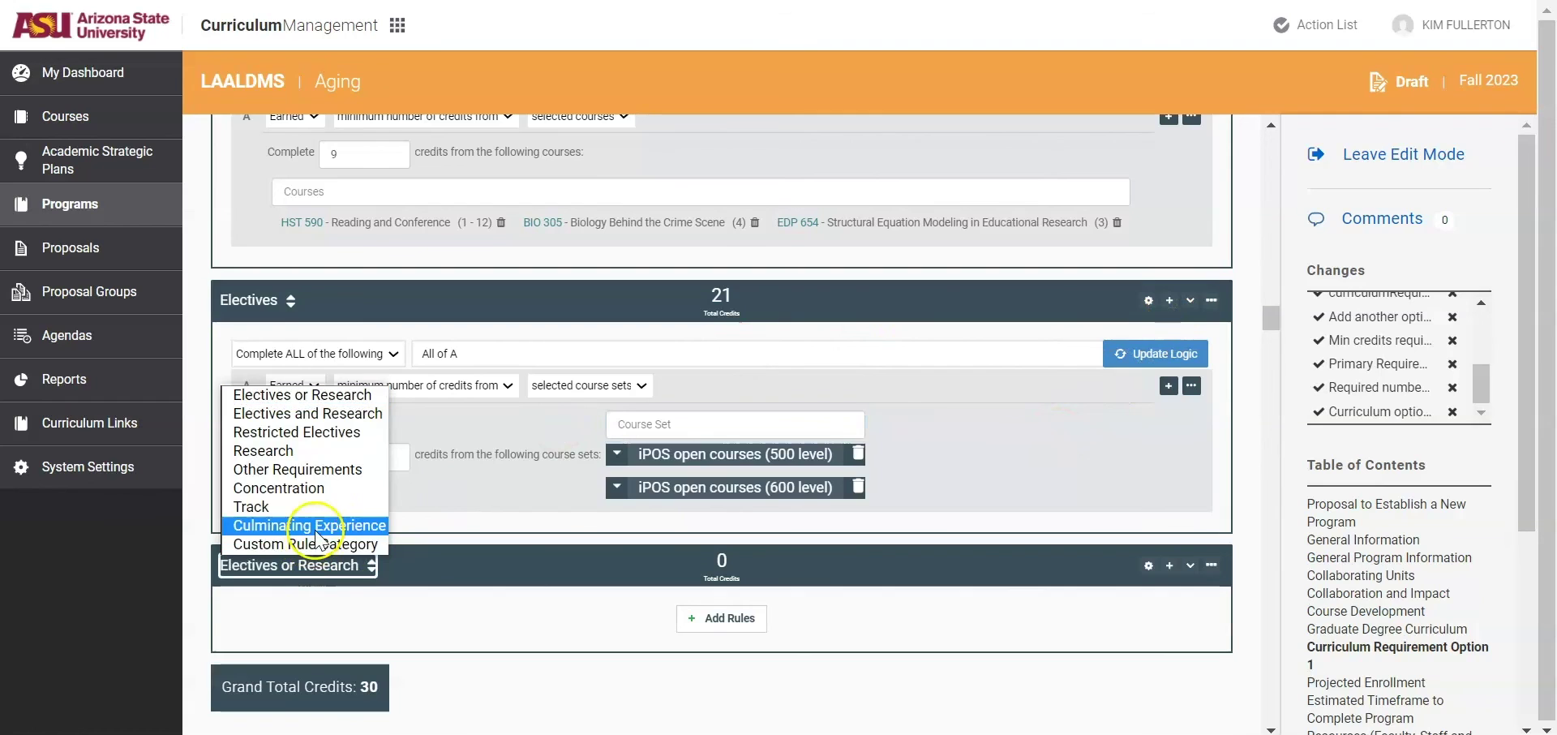
left_click(317, 522)
left_click(664, 580)
Add a Culminating Experience rule for earning a minimum of 6 credits from selected courses
left_click(699, 618)
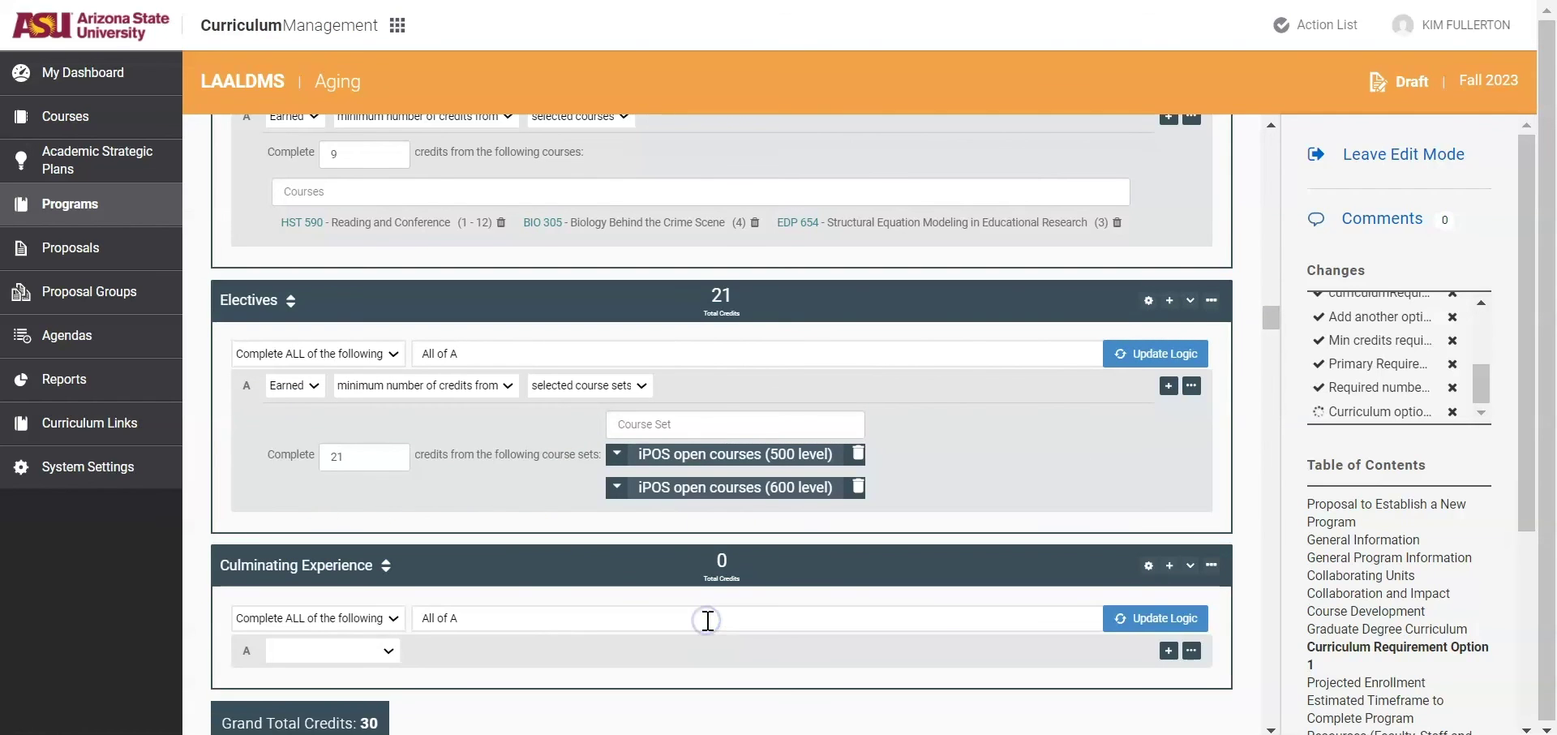
scroll(705, 618, "down", 1)
left_click(369, 529)
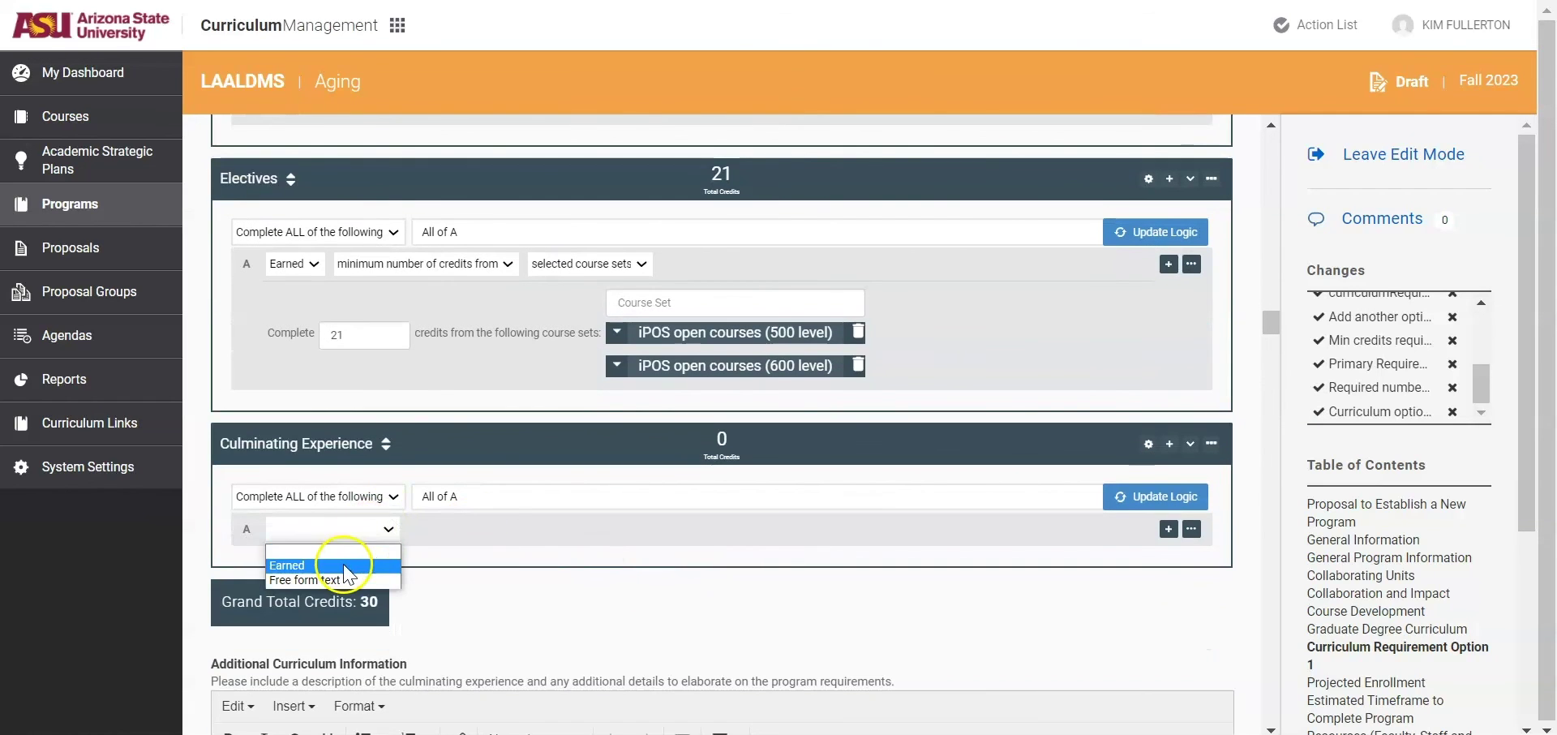
left_click(353, 551)
left_click(422, 529)
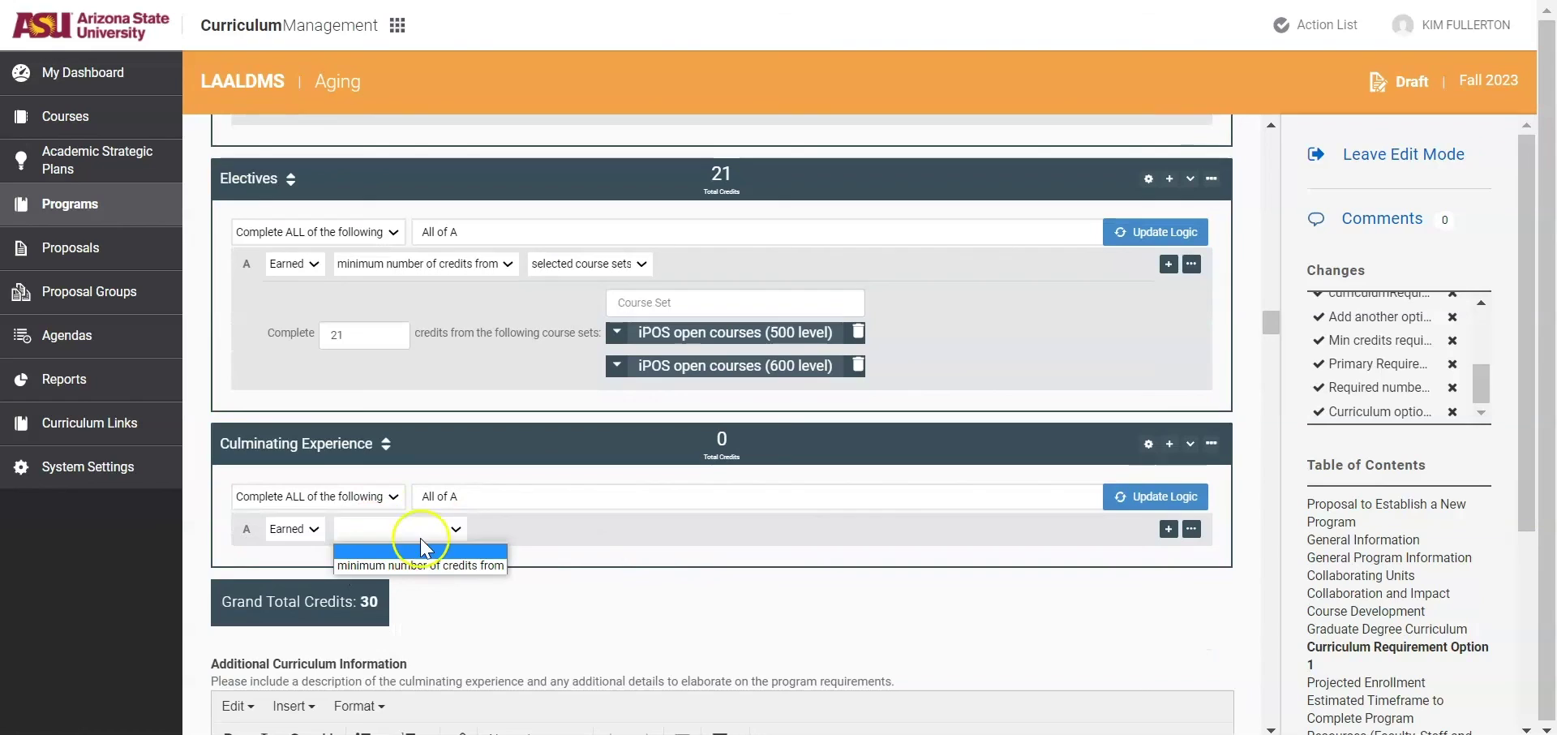
left_click(430, 565)
left_click(598, 533)
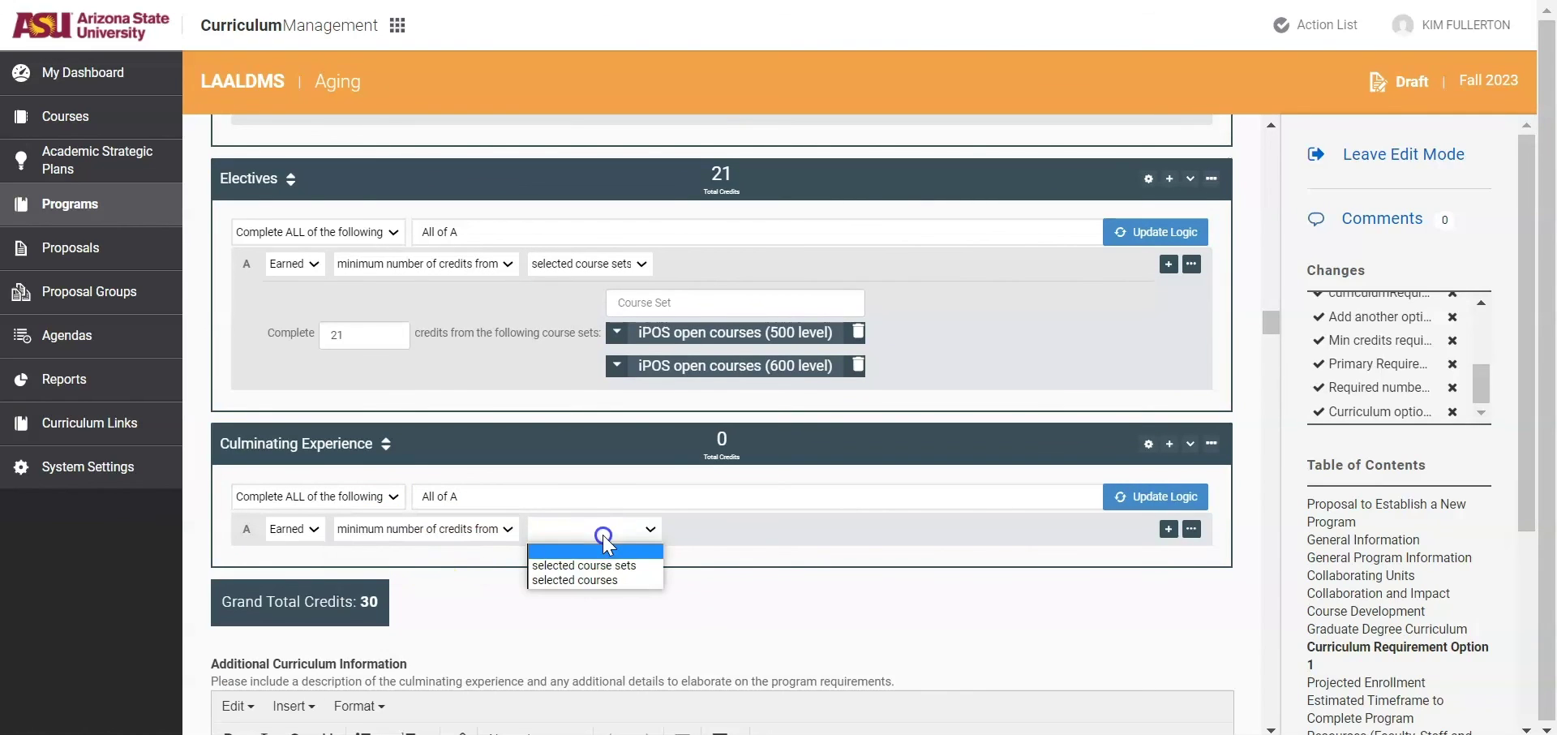
left_click(600, 580)
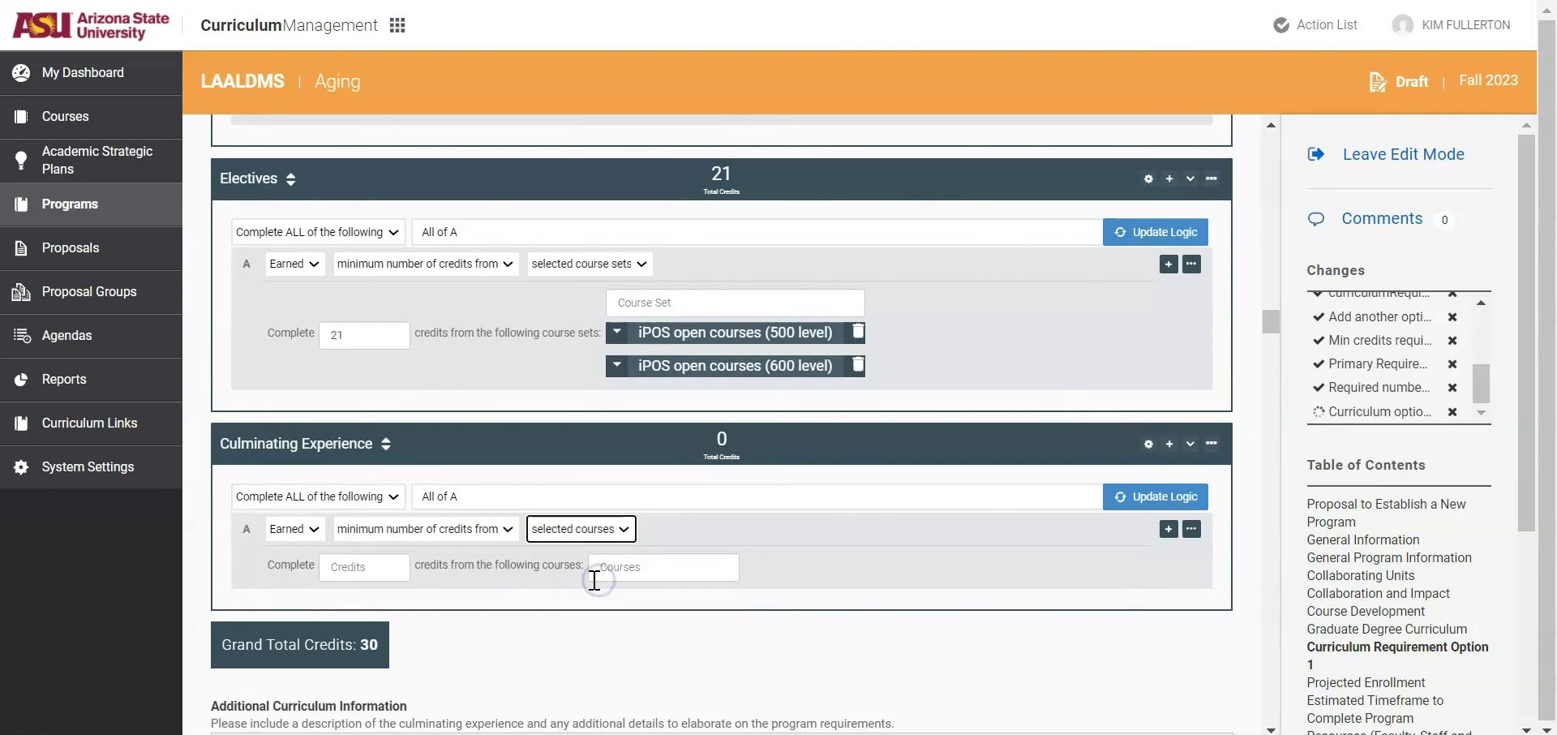
left_click(367, 566)
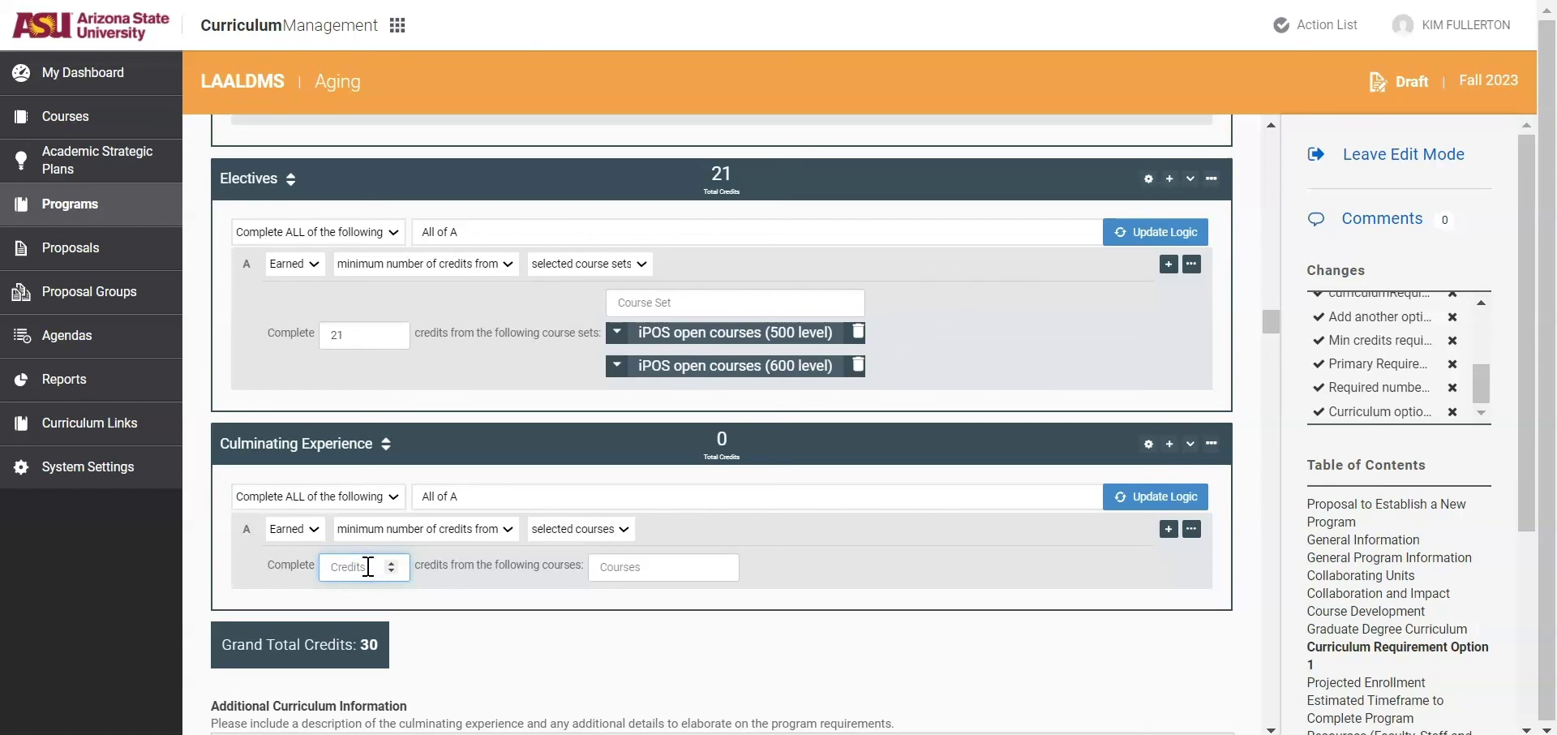
type("6")
Check the required applied project course in Curriculum Requirement Option 1 and add HCA 593 to the Culminating Experience rule
scroll(499, 548, "up", 5)
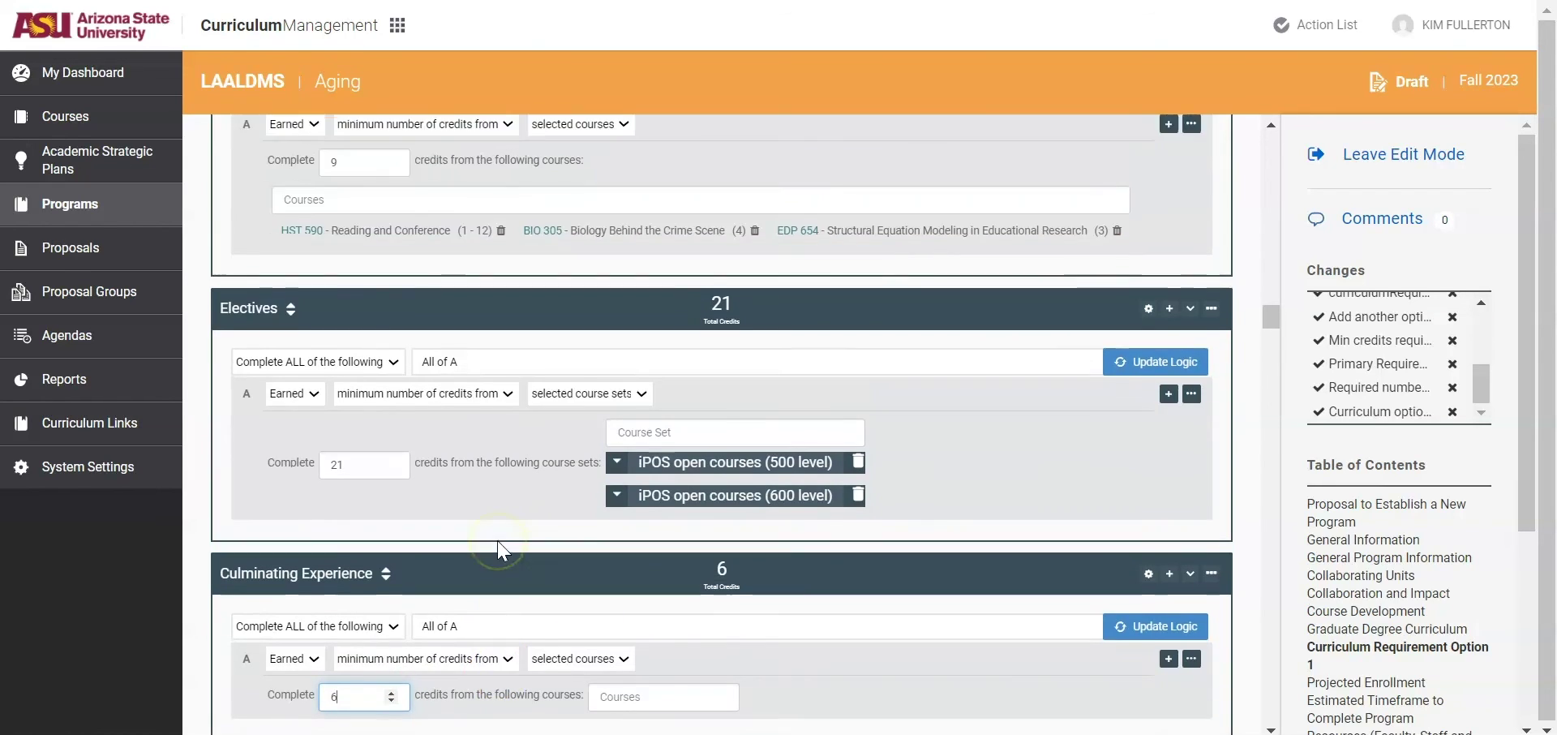
scroll(503, 552, "up", 8)
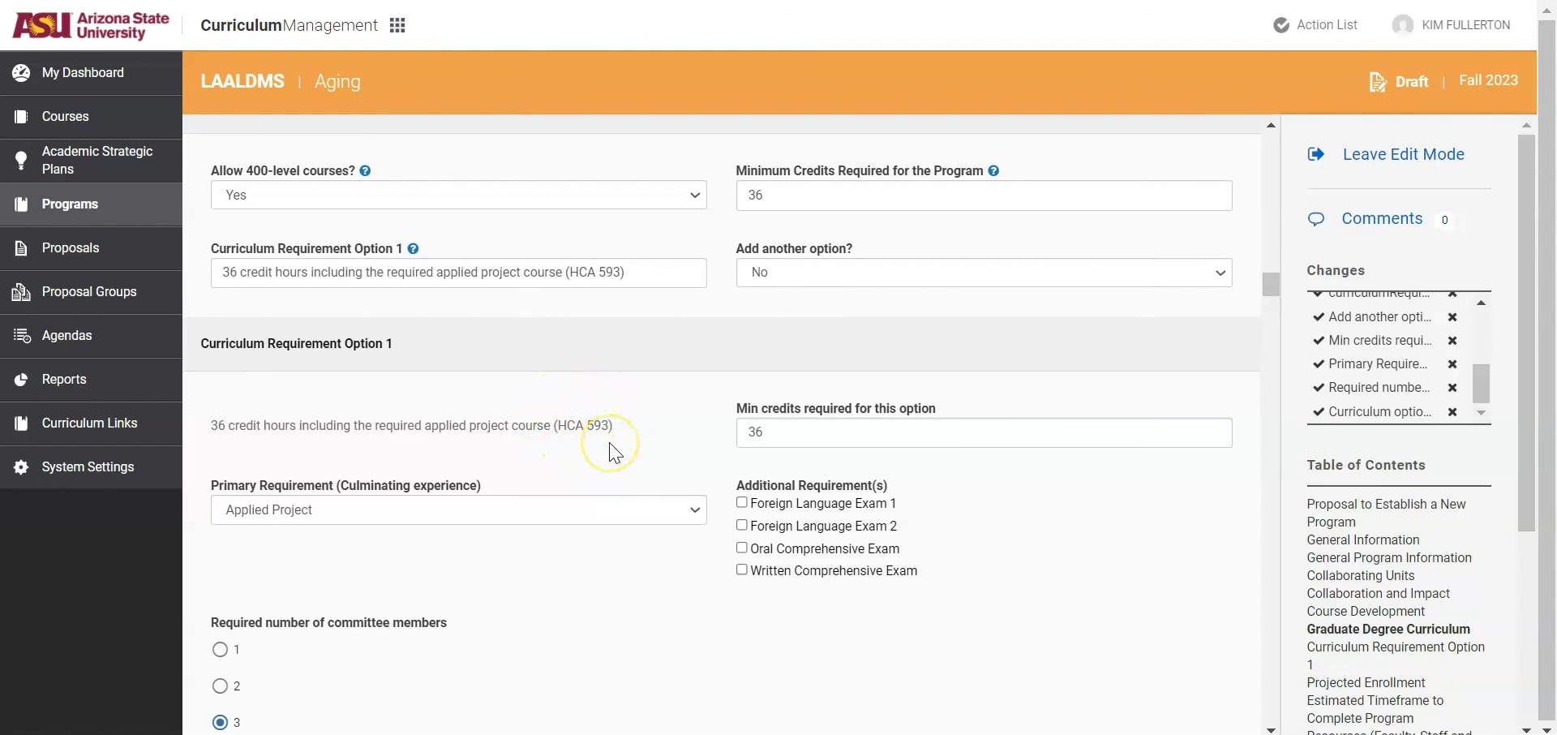
scroll(612, 452, "down", 12)
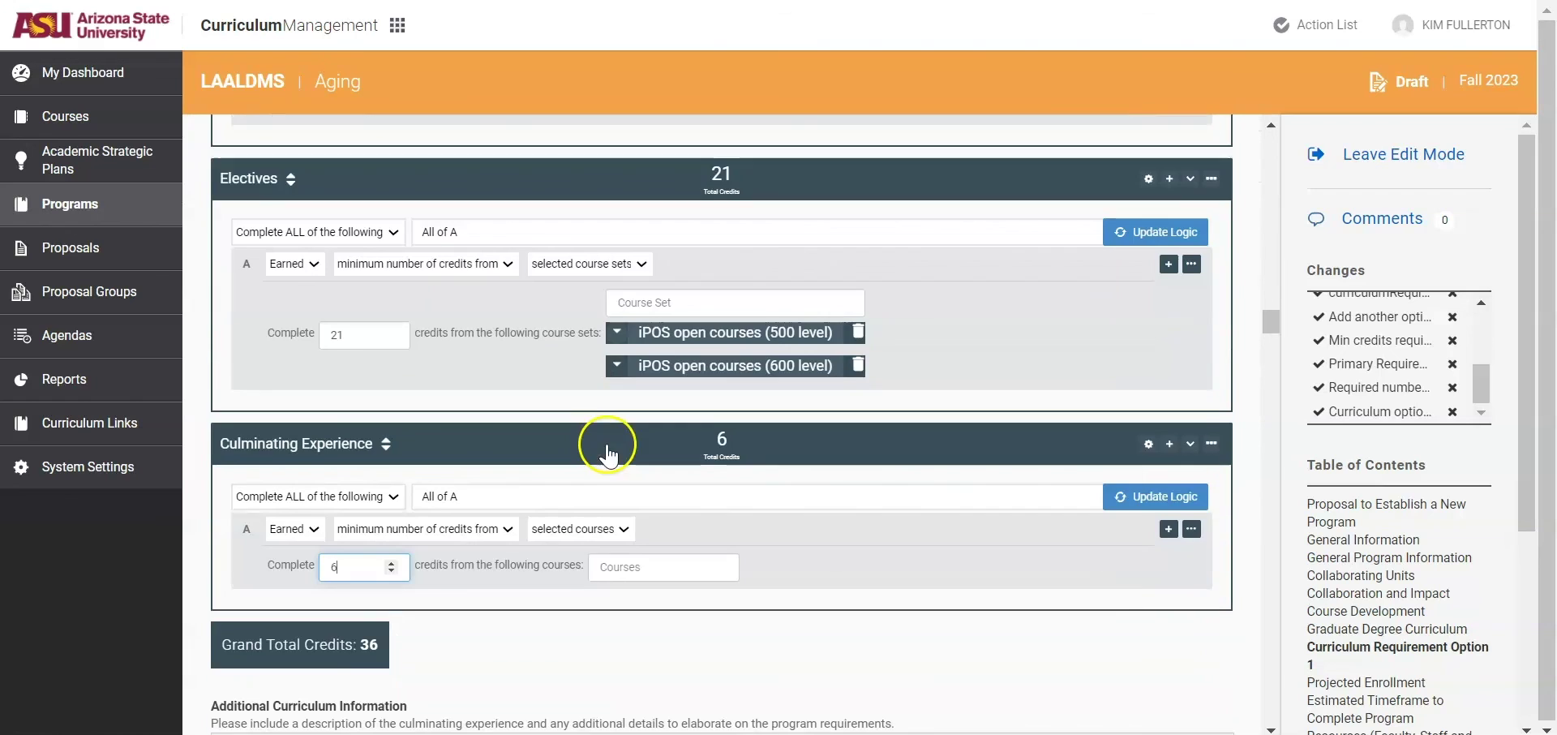
scroll(609, 454, "down", 2)
left_click(618, 448)
type("hca")
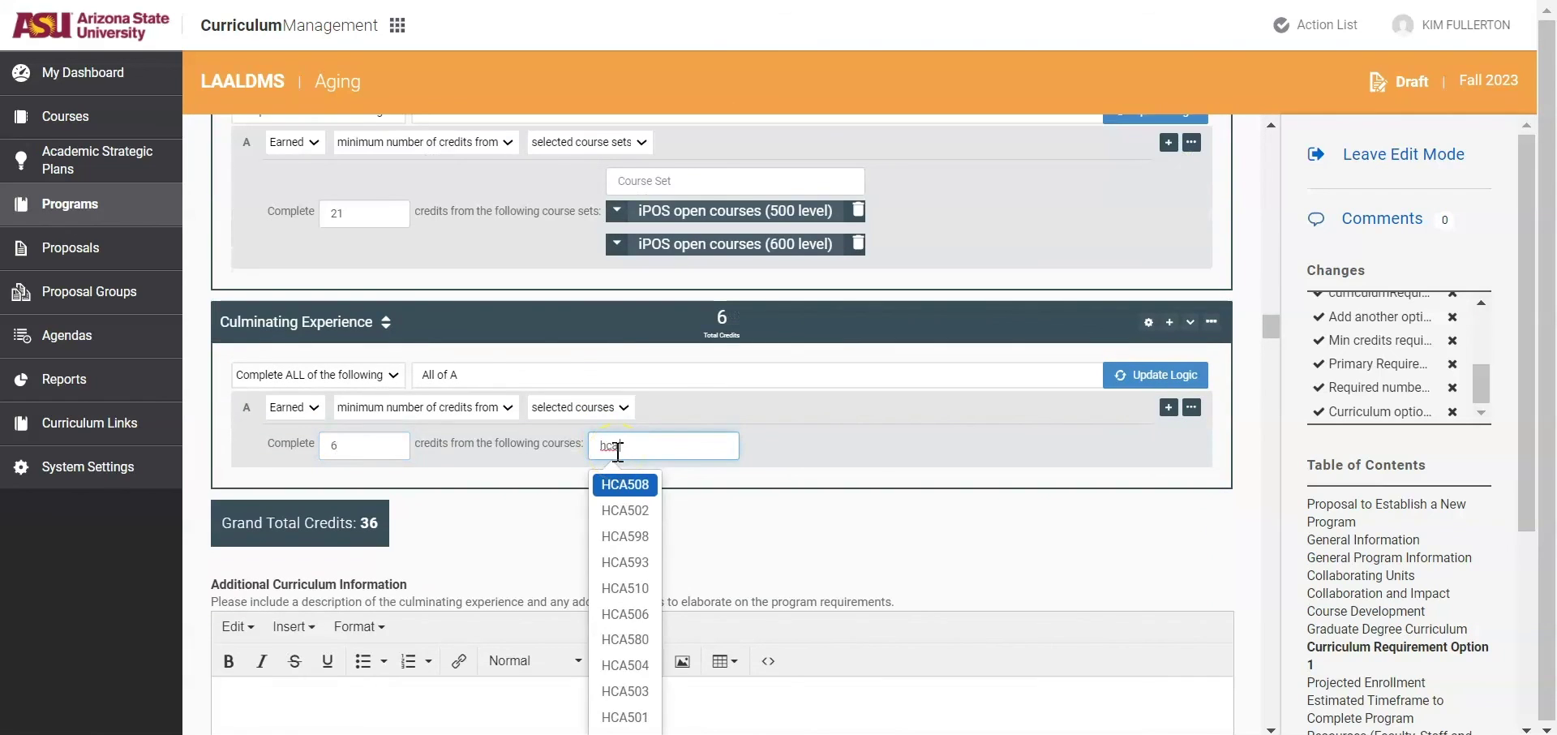
type("593")
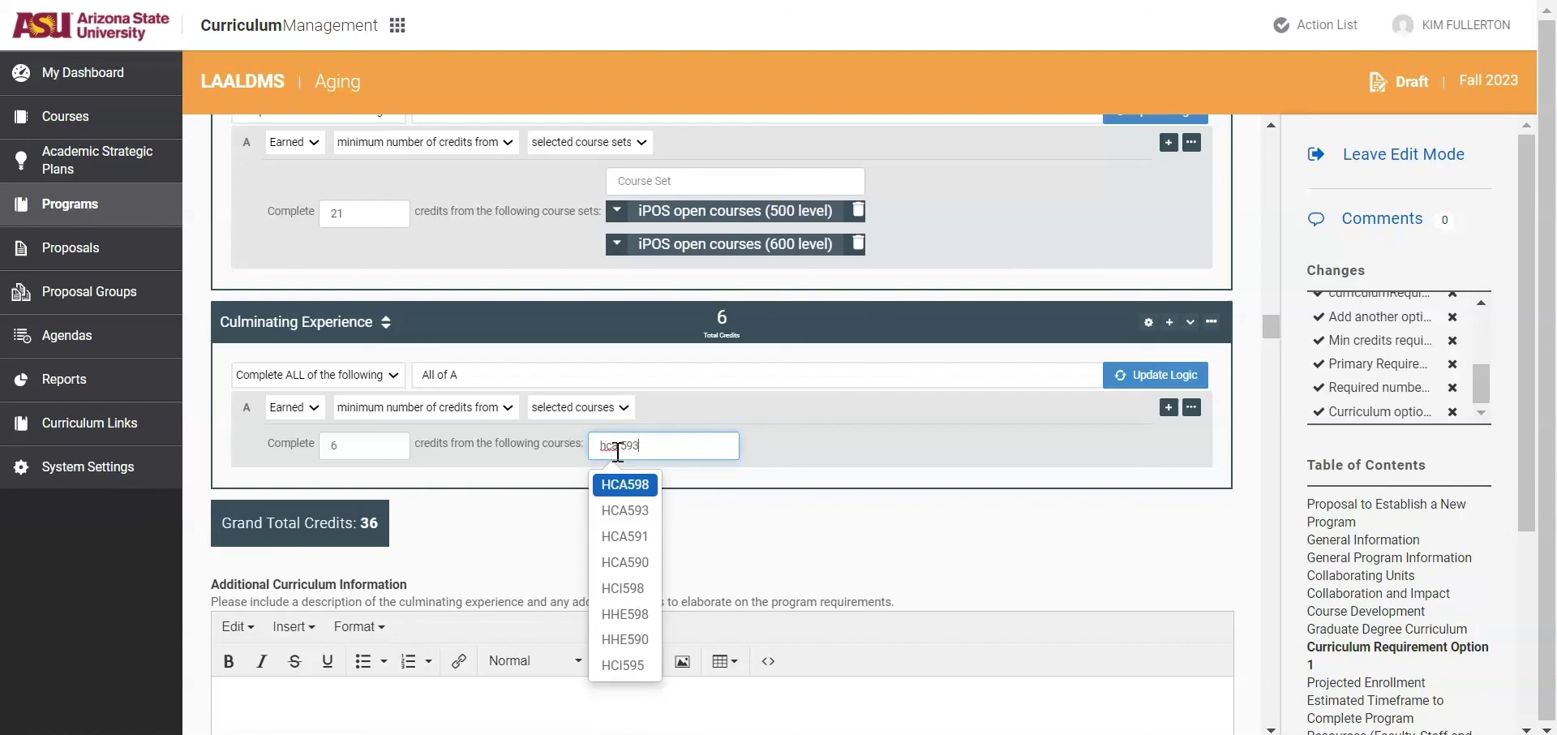
key("Return")
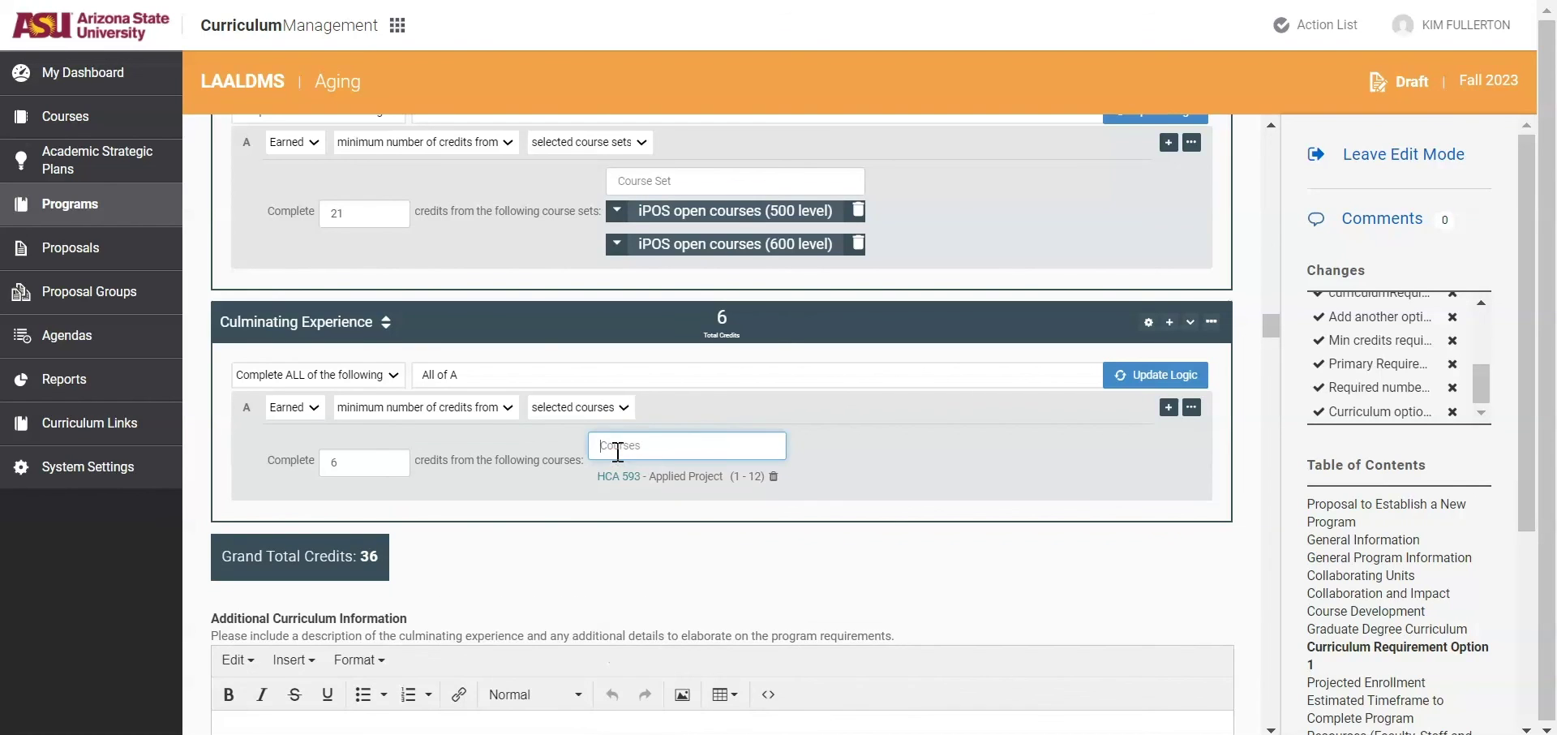
Enter "Additional info here" as the Additional Curriculum Information
scroll(608, 567, "down", 3)
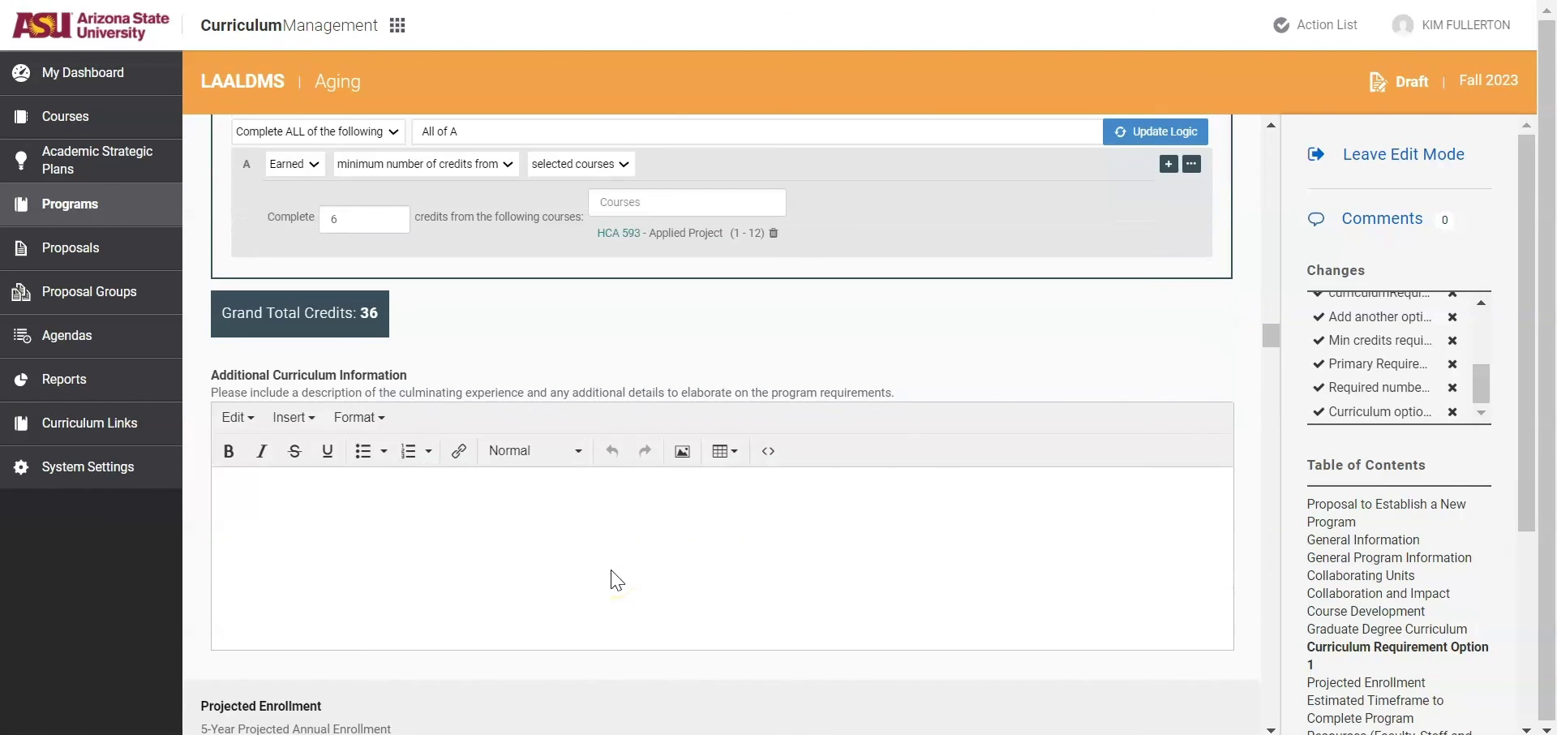
left_click(587, 567)
type("i")
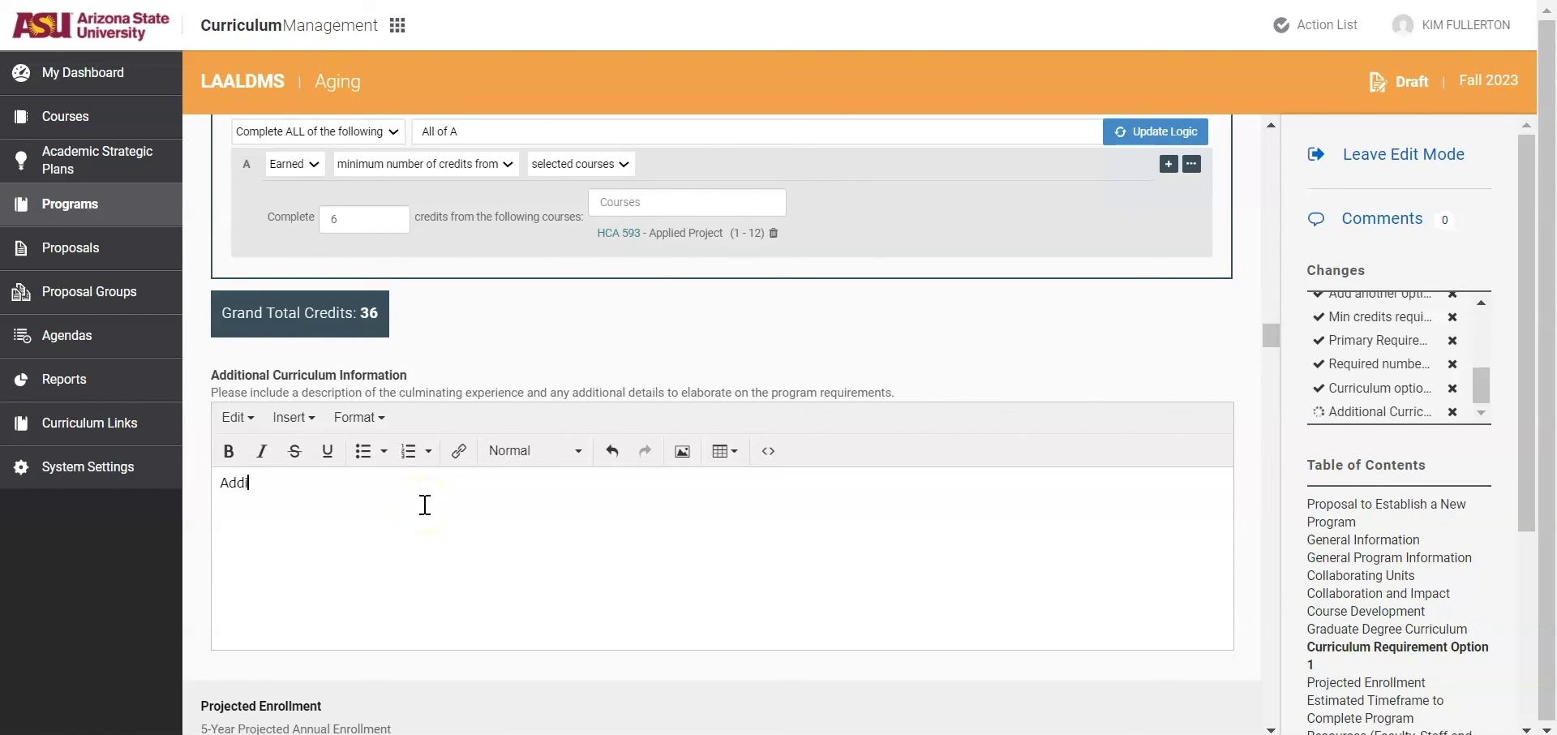
type("tional info here")
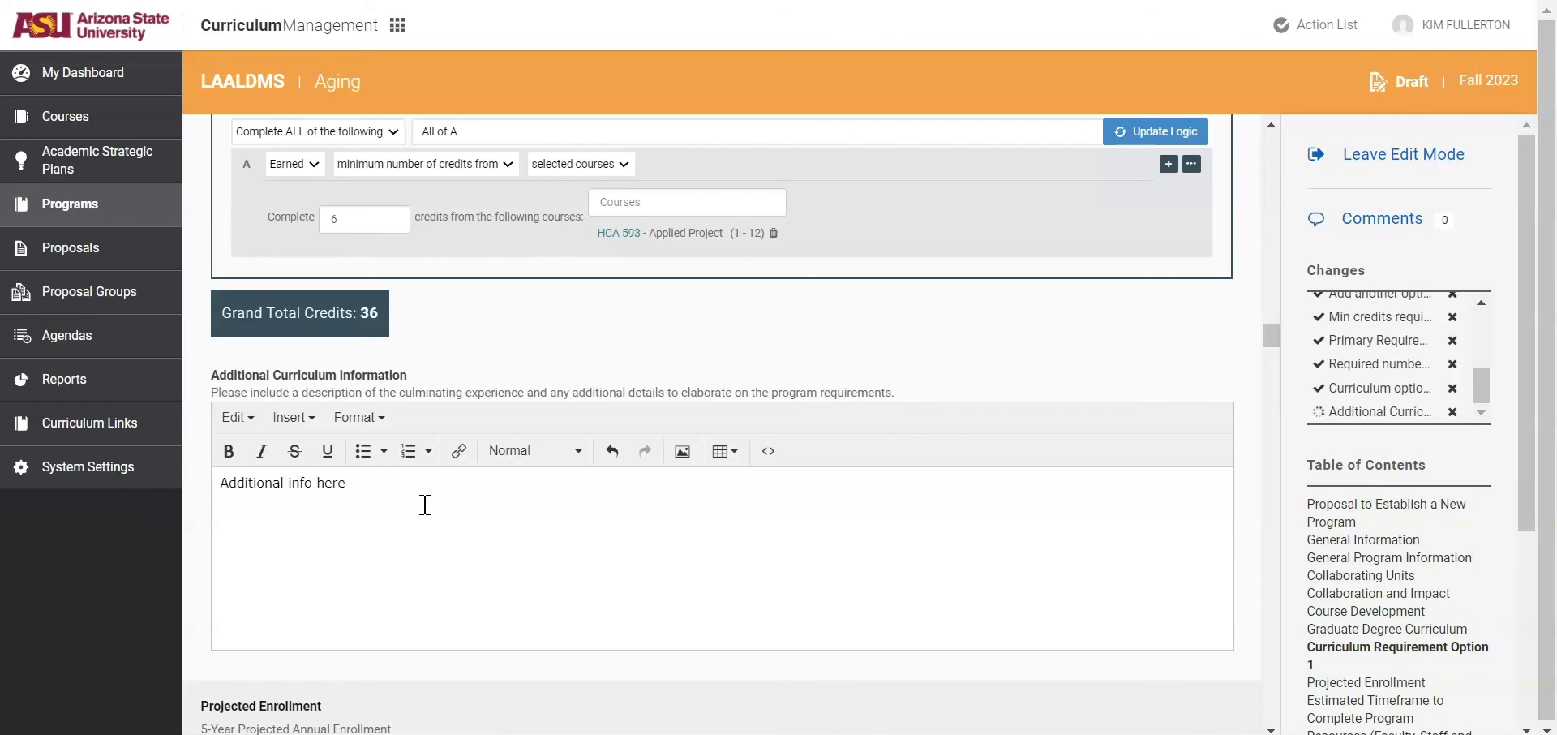